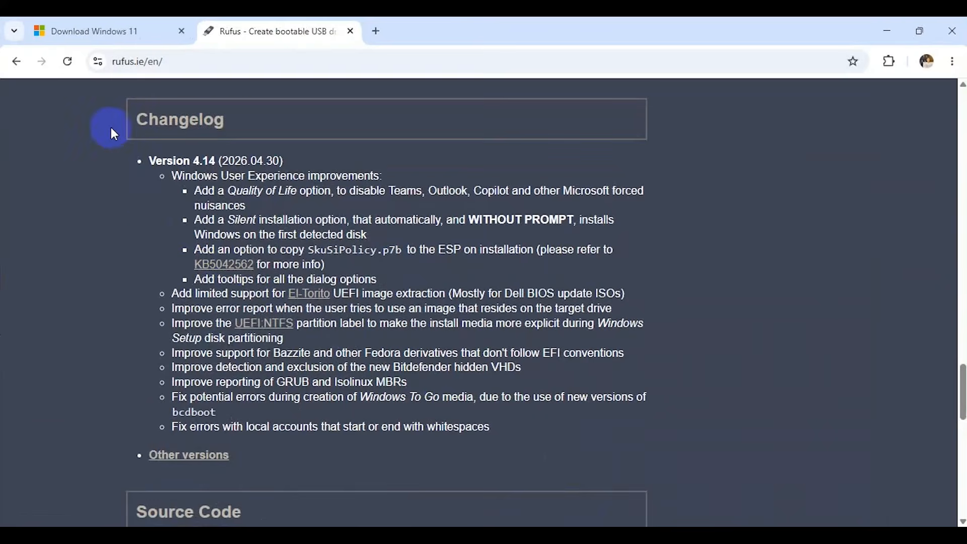
Read the Rufus 4.14 changelog heading and its entry on the Quality of Life option.
drag(111, 126, 250, 131)
click(106, 207)
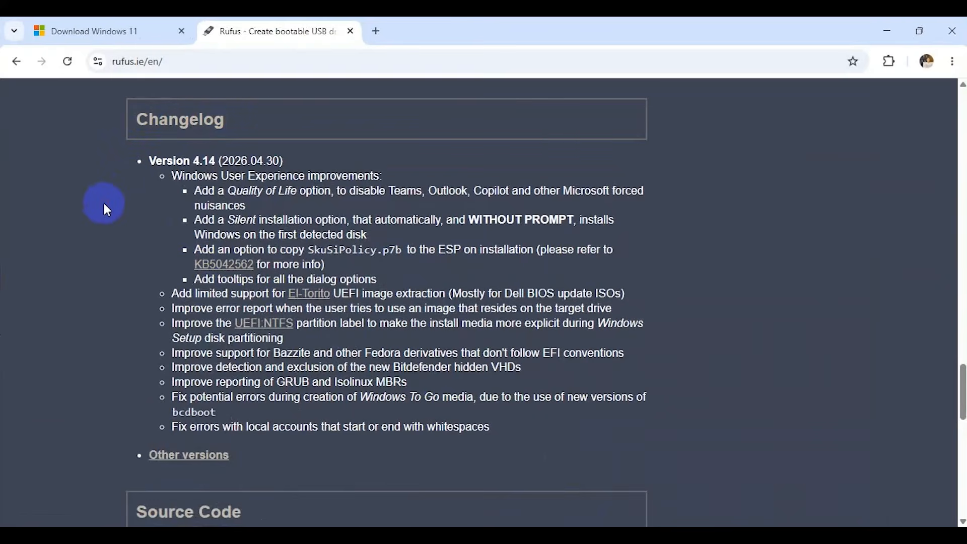
drag(122, 167, 296, 164)
click(295, 163)
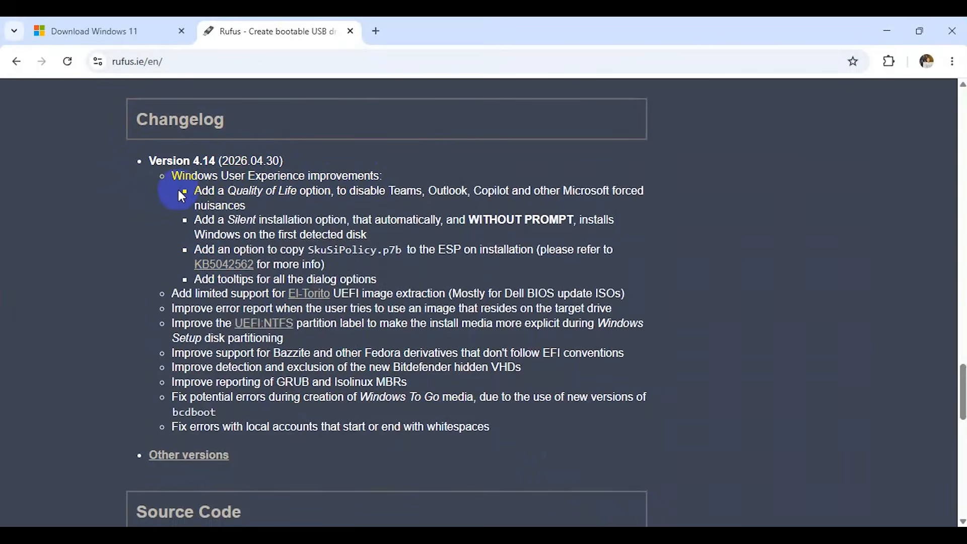
drag(194, 192, 328, 194)
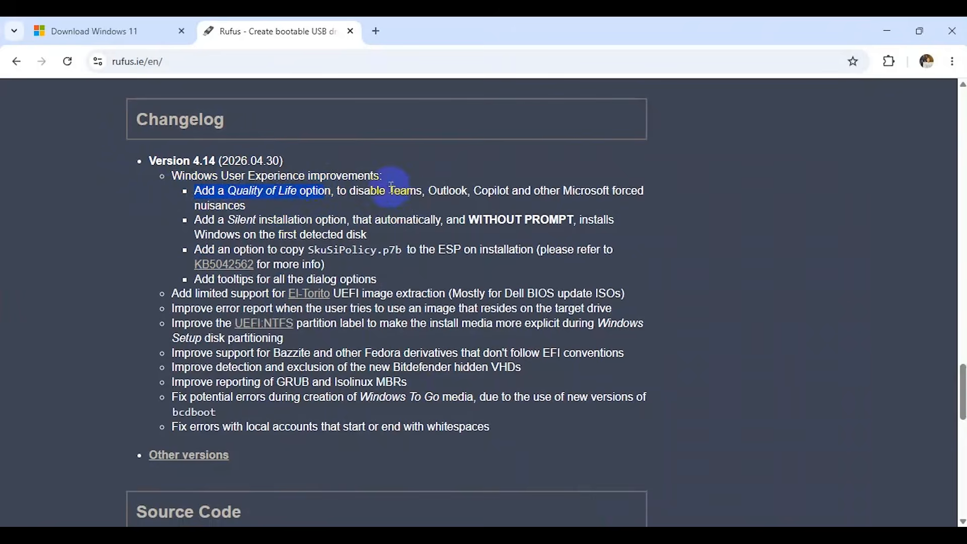
drag(391, 191, 628, 190)
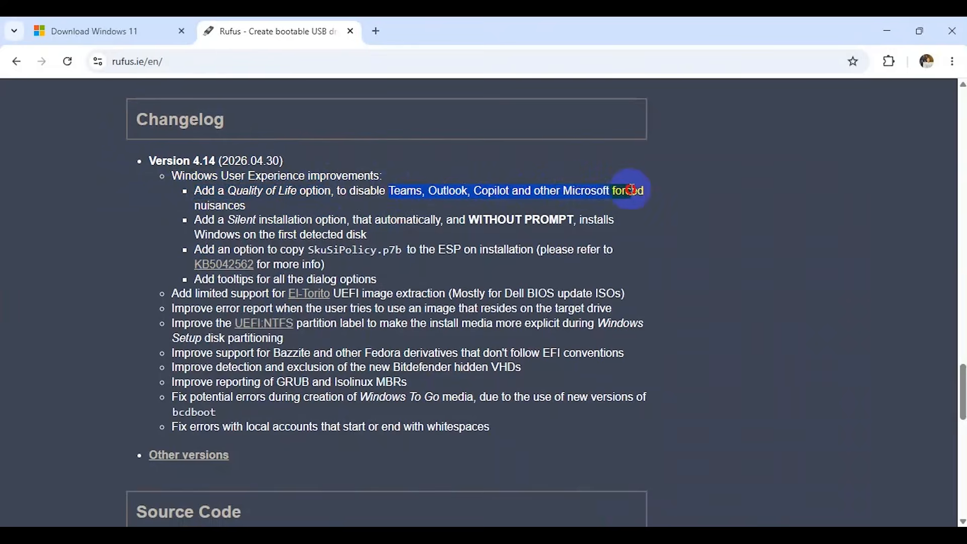
click(396, 196)
drag(396, 196, 249, 207)
click(162, 209)
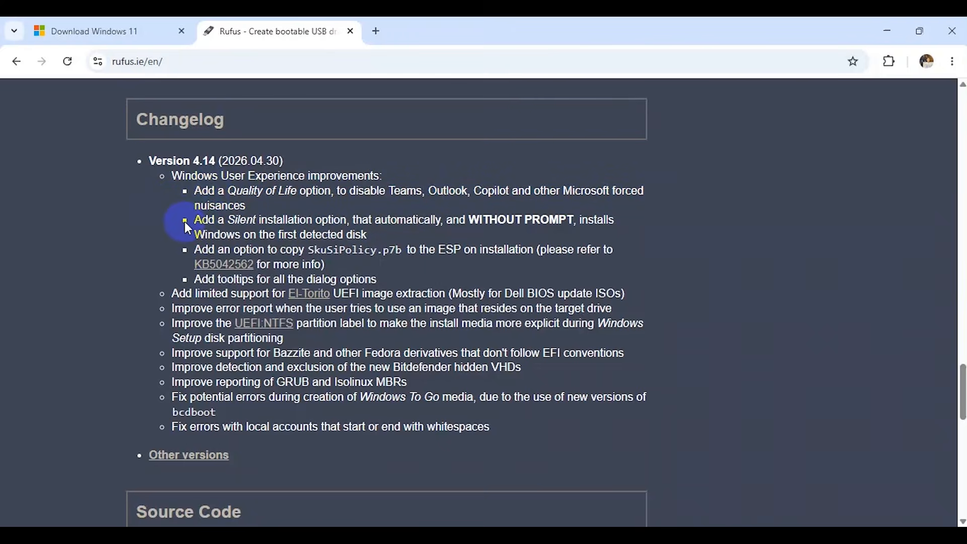
Read the changelog entries on the Silent installation option, copying SkuSiPolicy.p7b to the ESP, and dialog tooltips.
drag(193, 222, 343, 226)
click(171, 247)
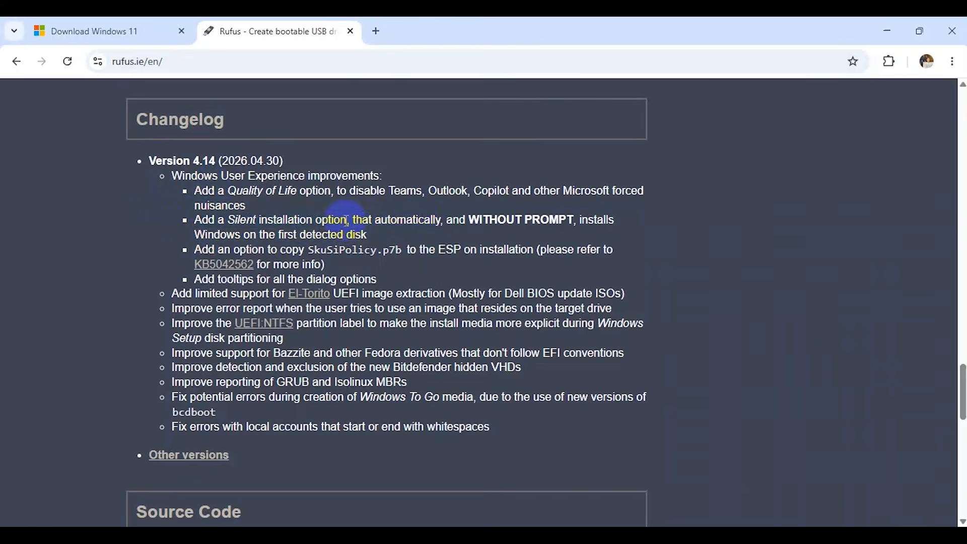
drag(346, 220, 368, 235)
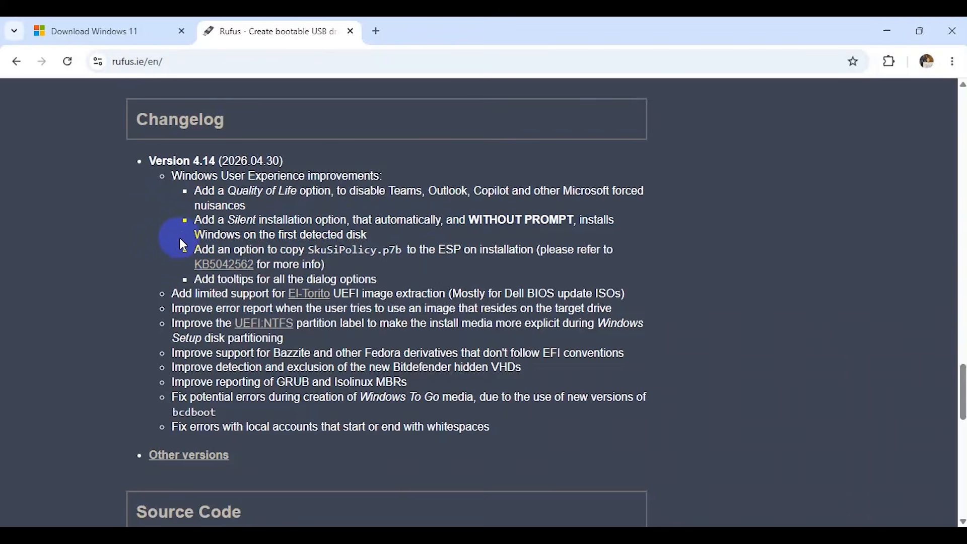
drag(193, 230, 370, 234)
drag(174, 251, 406, 256)
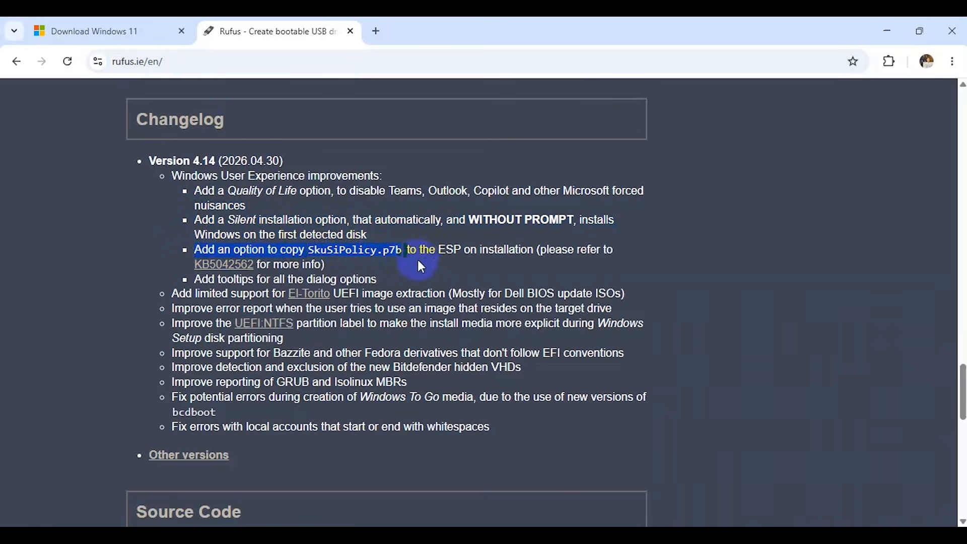
click(421, 262)
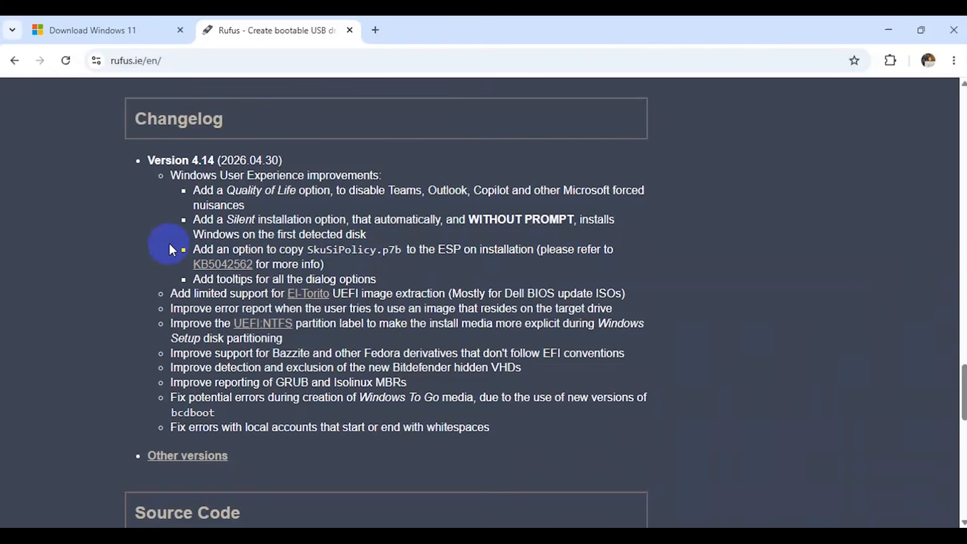
drag(170, 246, 285, 280)
click(396, 271)
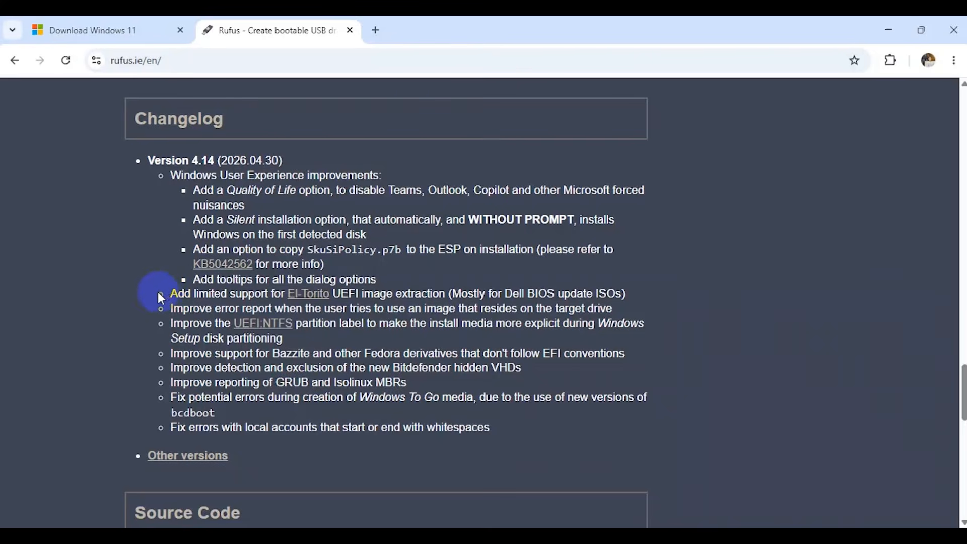
Read the remaining Rufus 4.14 changelog entries, from El-Torito UEFI image extraction through the local account fixes.
drag(160, 295, 558, 304)
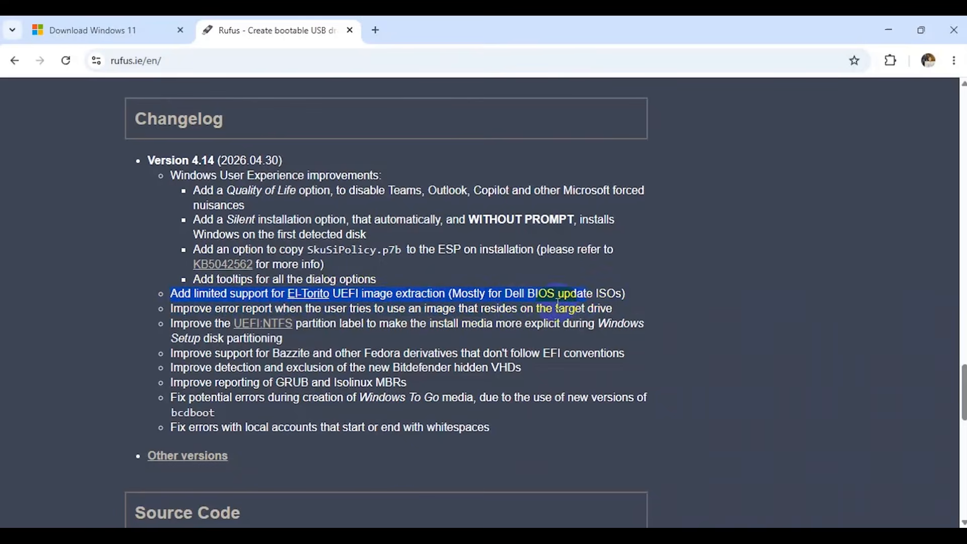
click(130, 324)
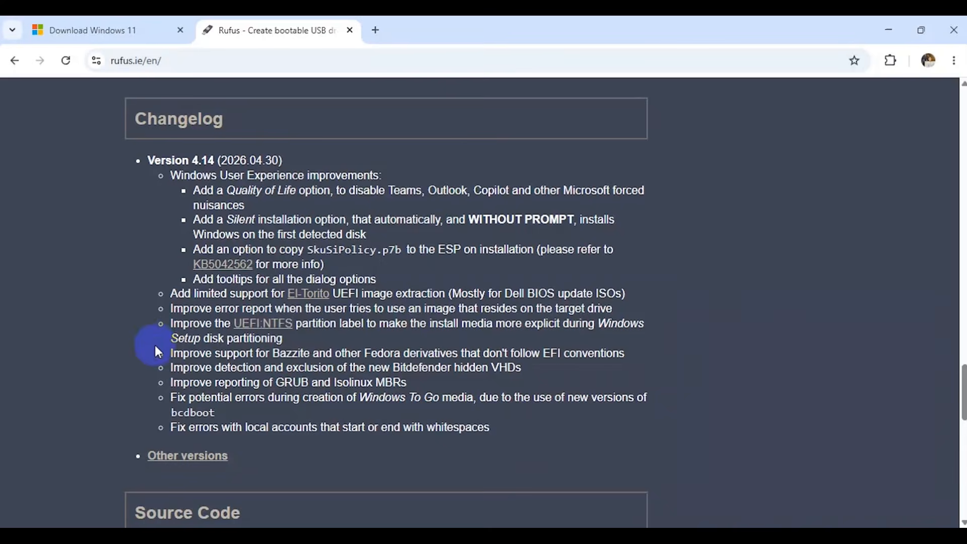
drag(168, 357, 505, 376)
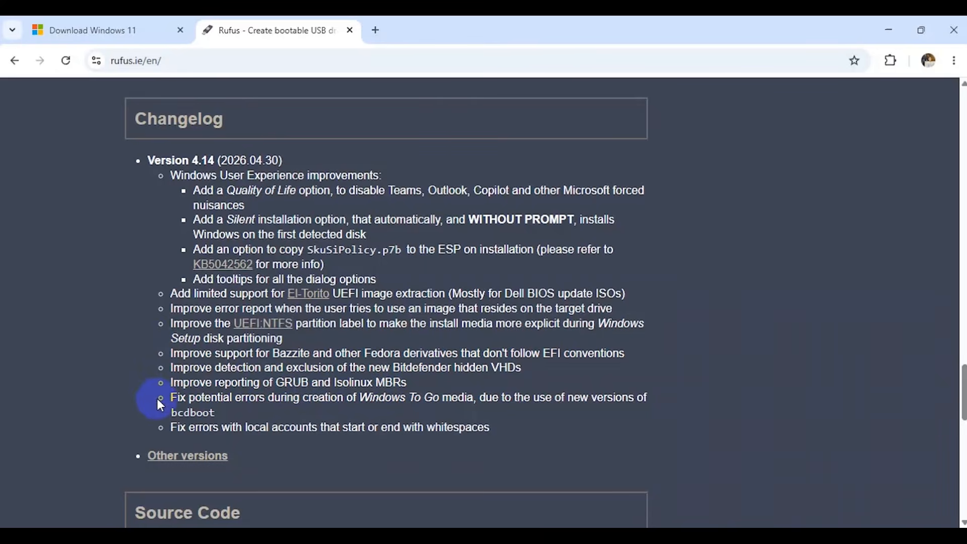
drag(174, 398, 516, 397)
click(533, 393)
click(395, 409)
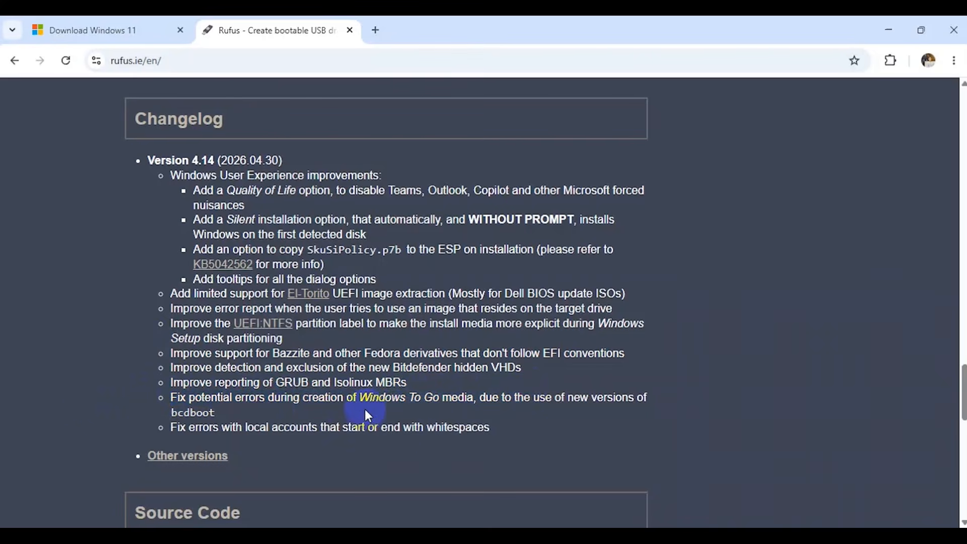
click(501, 432)
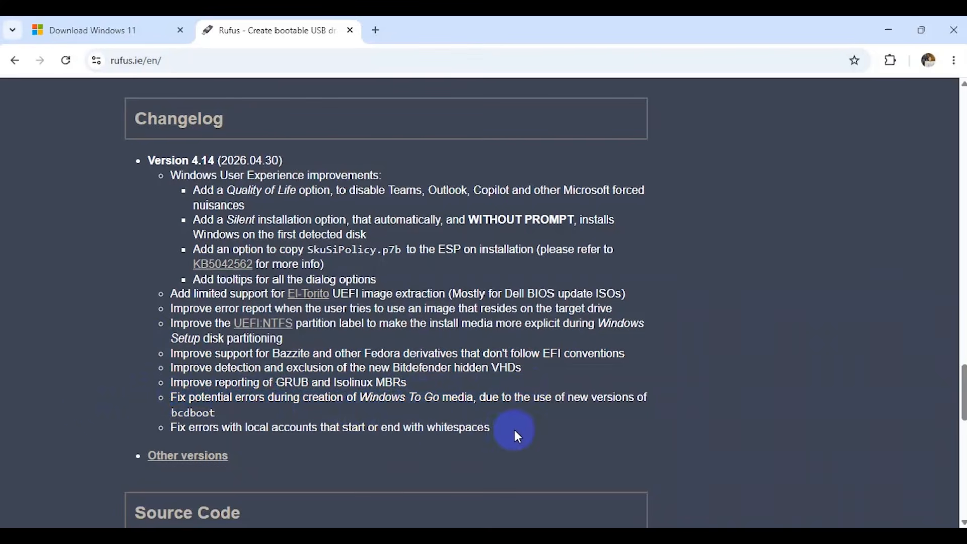
drag(515, 431, 166, 431)
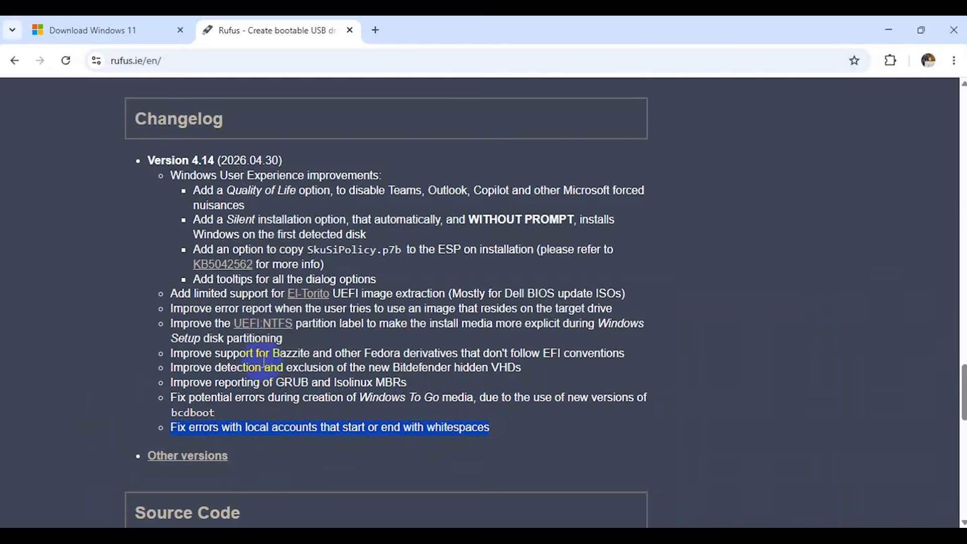
Download the standard Windows x64 release rufus-4.14.exe from the latest releases on the Rufus website.
scroll(356, 292, up, 20)
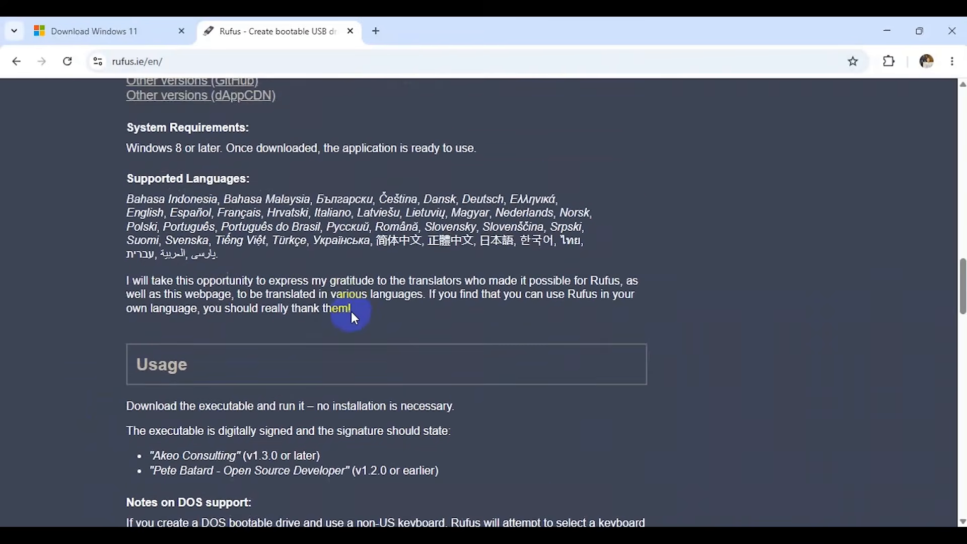
scroll(356, 327, down, 5)
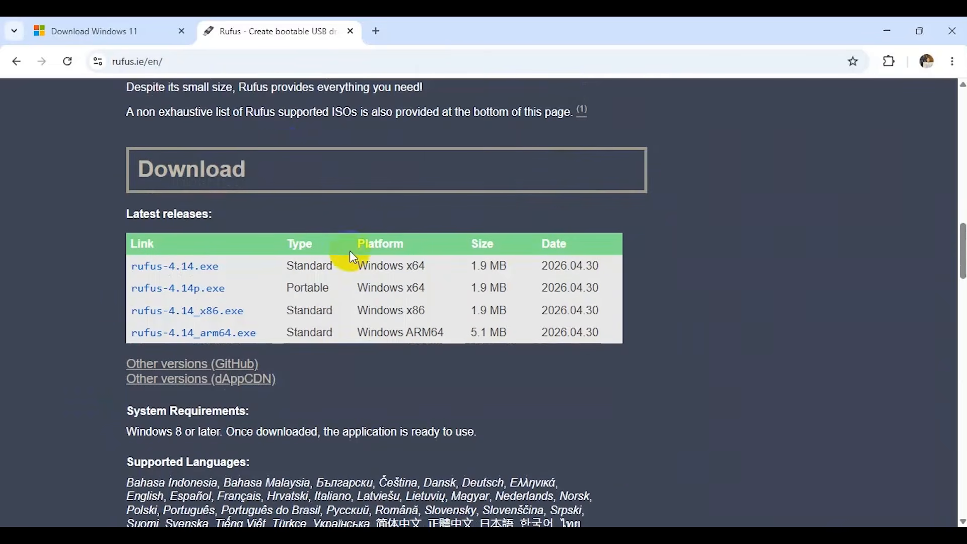
click(258, 62)
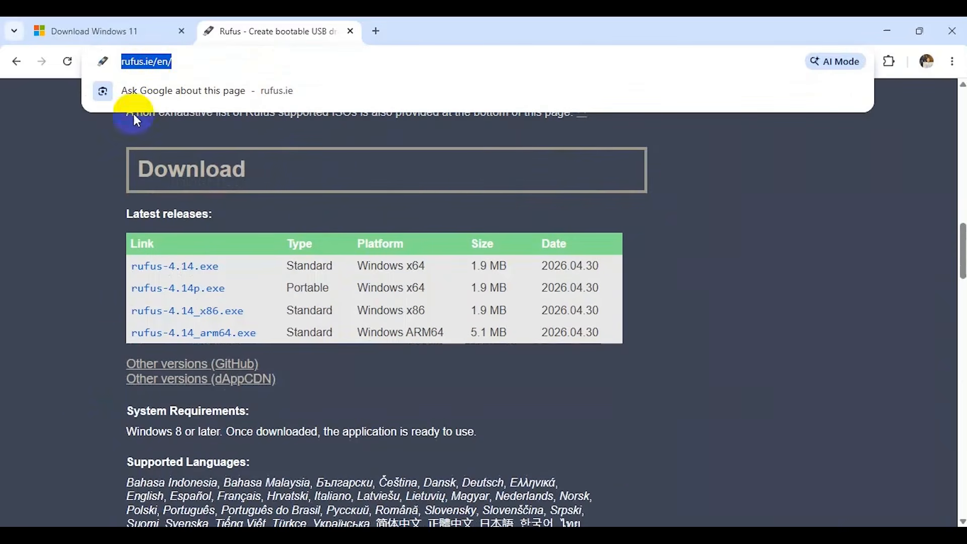
click(81, 189)
click(146, 266)
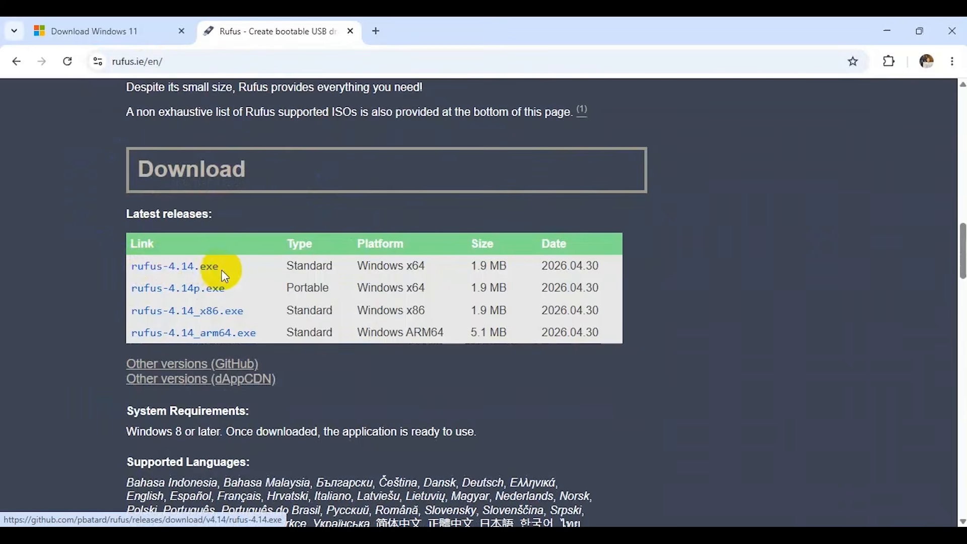
click(487, 346)
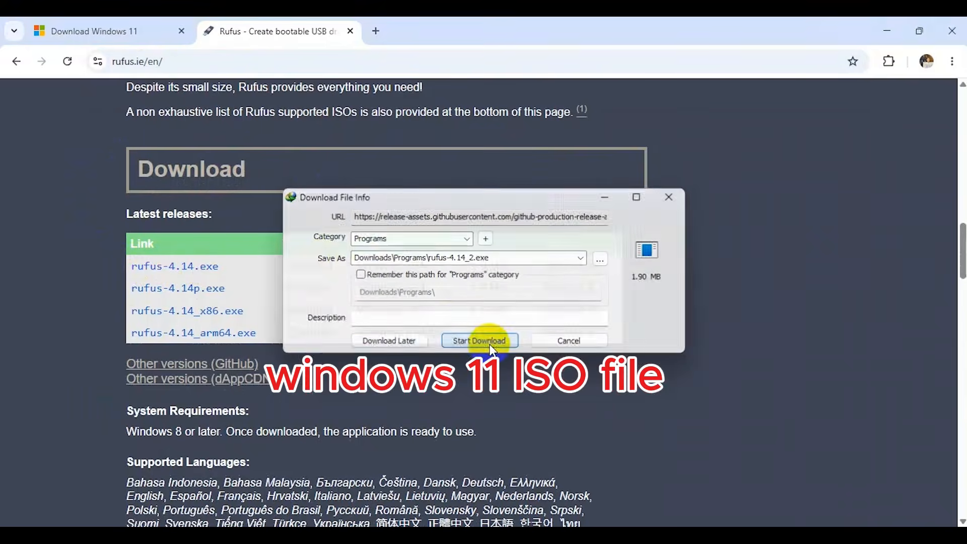
click(595, 122)
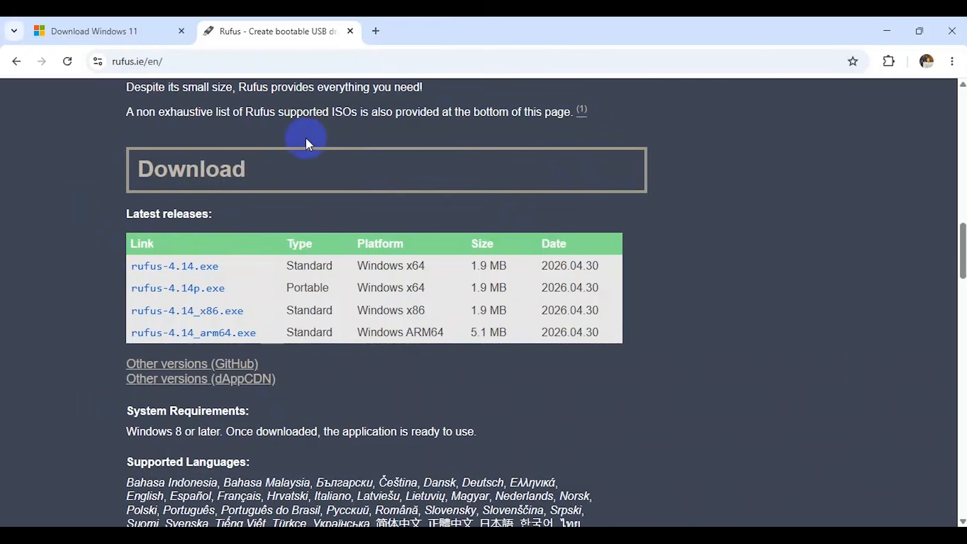
On Microsoft's Download Windows 11 page, select Windows 11 (multi-edition ISO for x64 devices) and submit the choice.
click(150, 18)
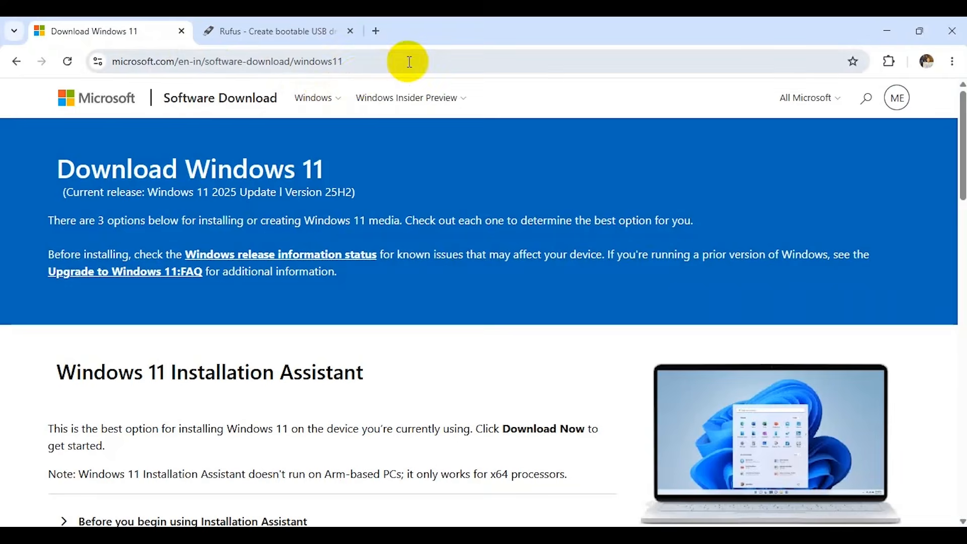
click(341, 71)
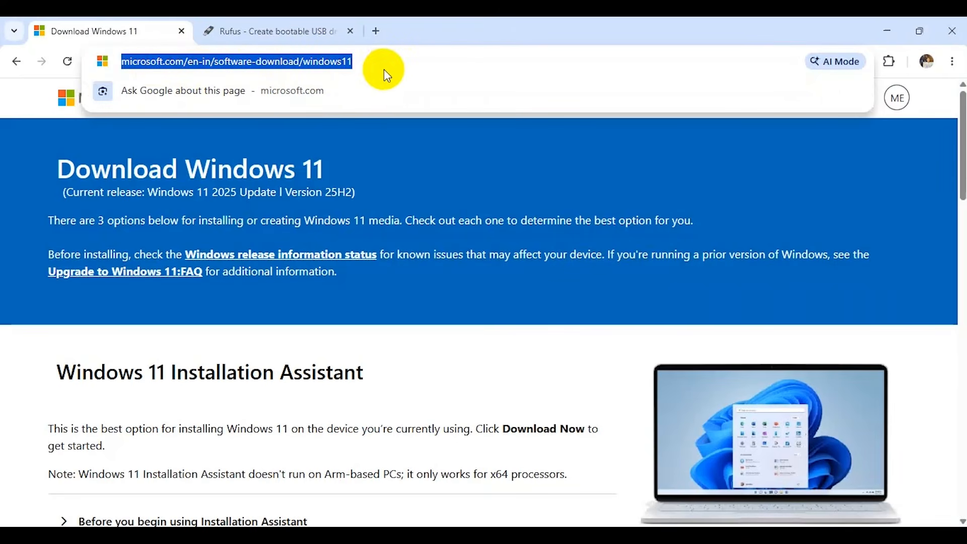
click(401, 337)
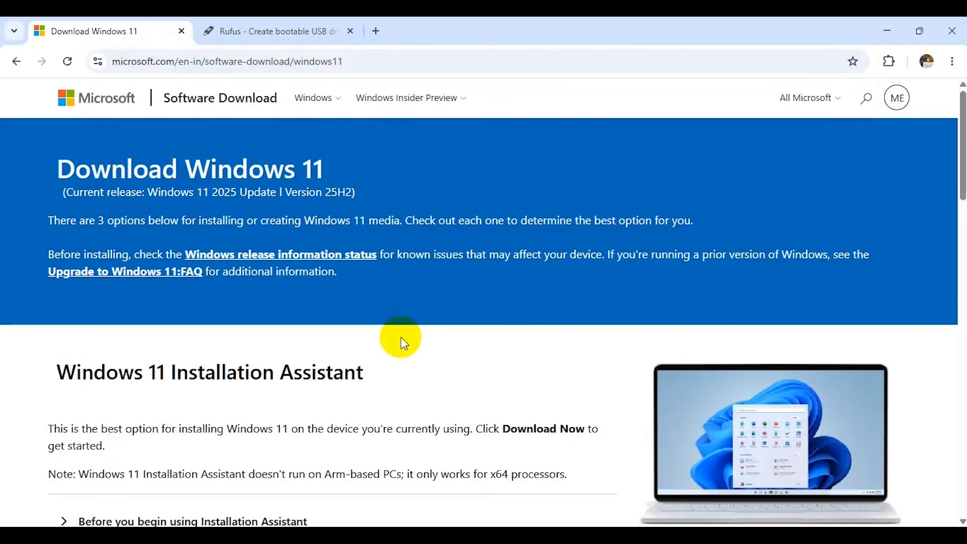
scroll(401, 337, down, 7)
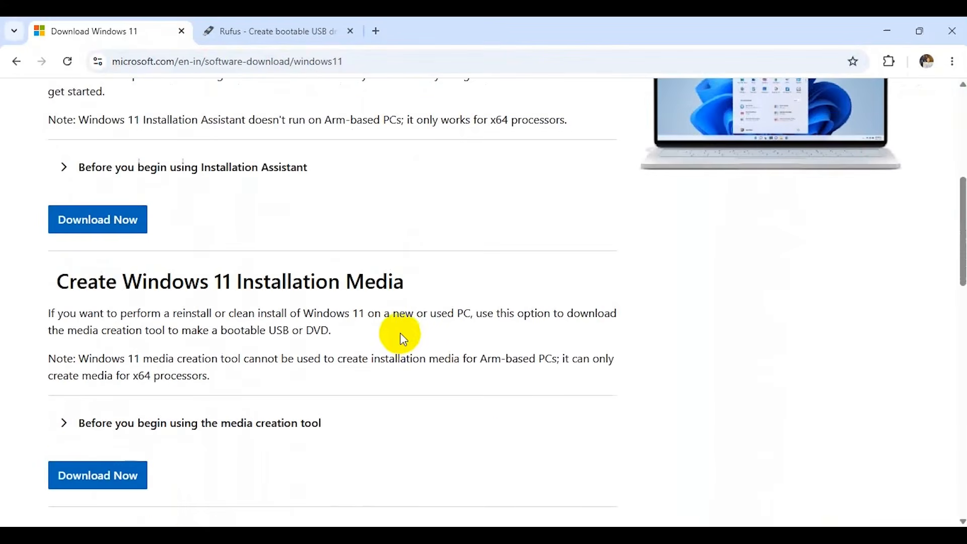
scroll(401, 335, down, 7)
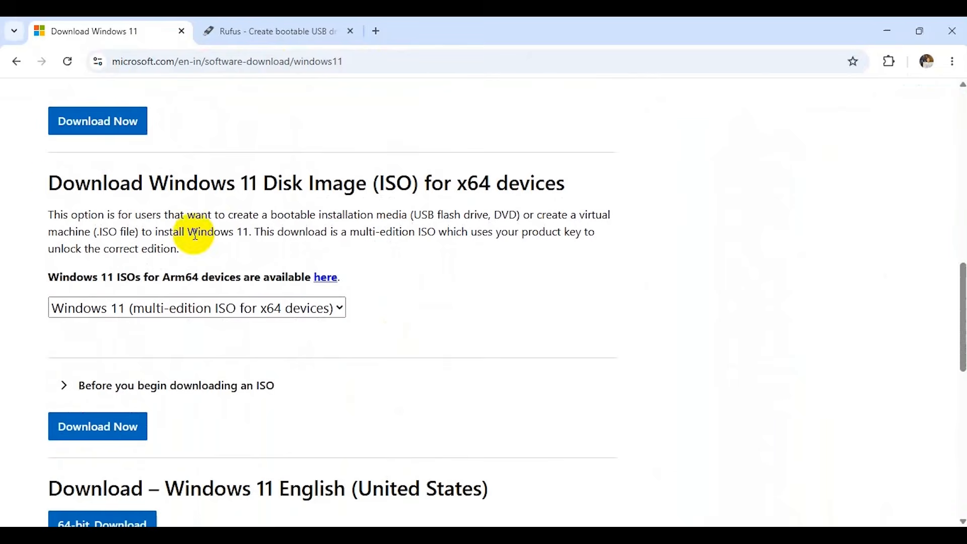
drag(39, 182, 577, 194)
click(434, 299)
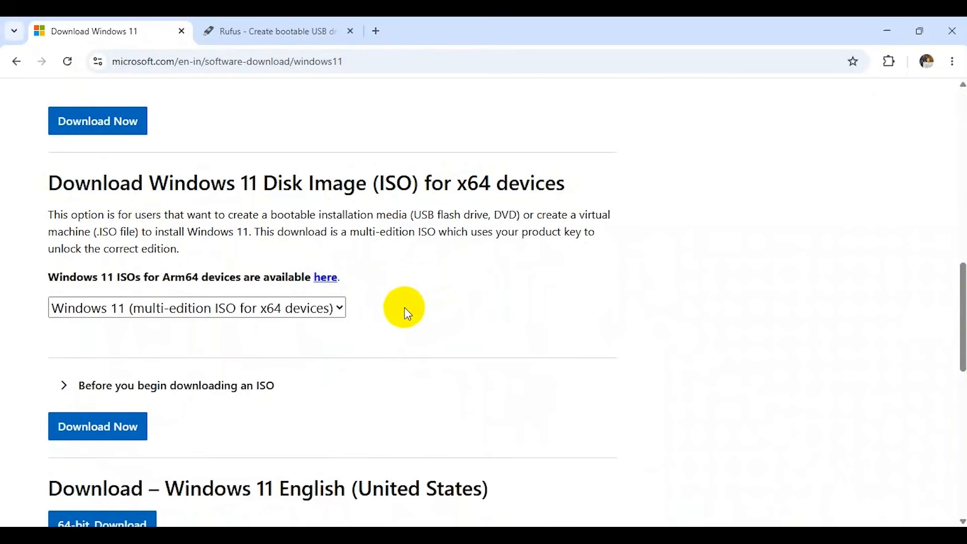
click(338, 305)
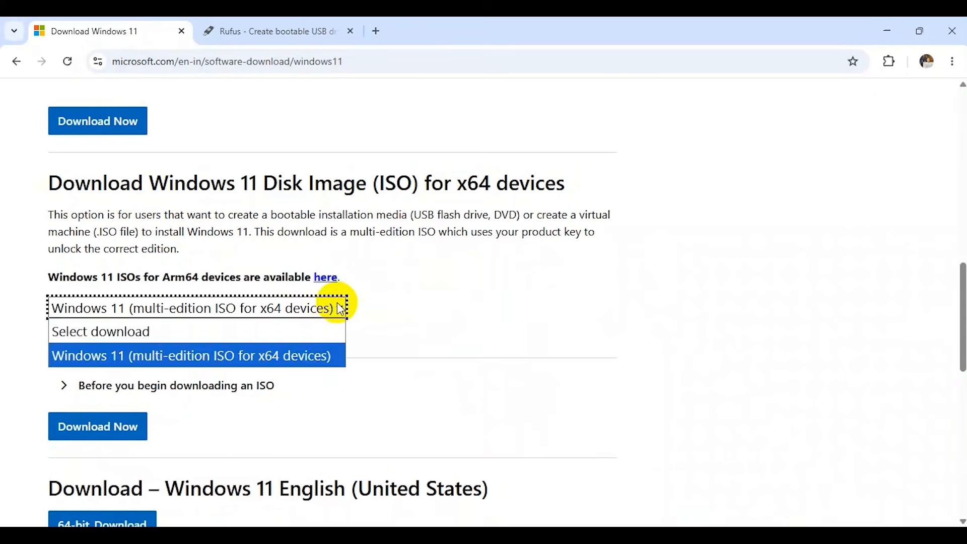
click(205, 361)
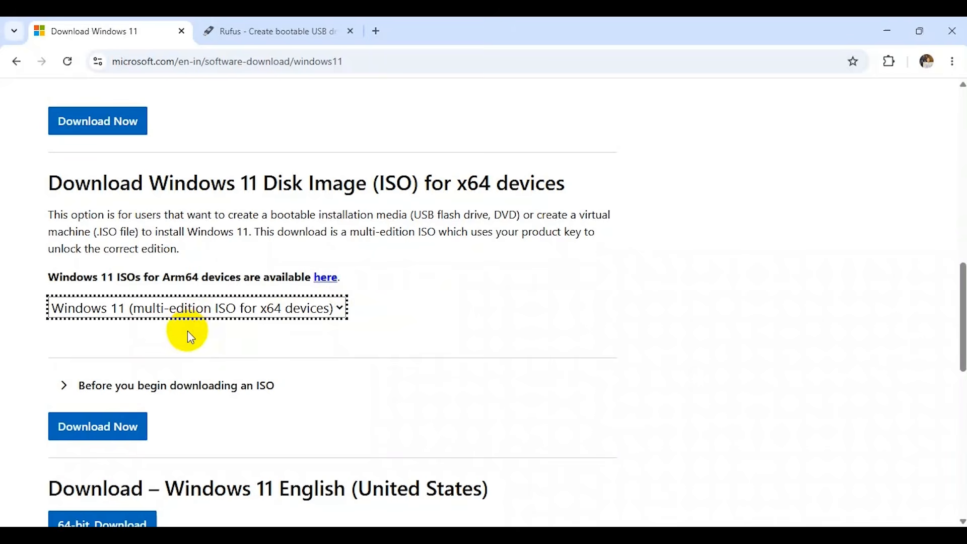
click(122, 426)
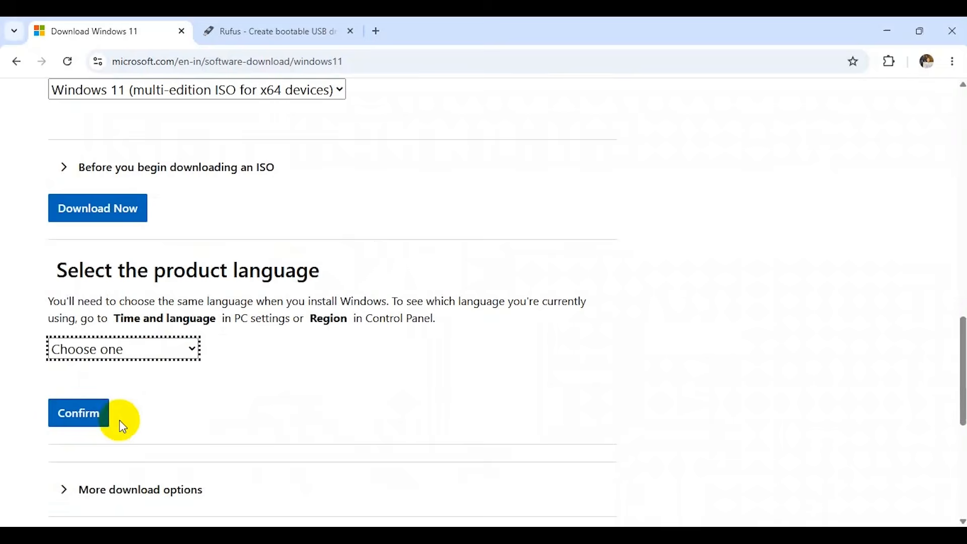
Choose English (United States) as the product language for the Windows 11 ISO and confirm it.
click(126, 349)
scroll(126, 337, down, 1)
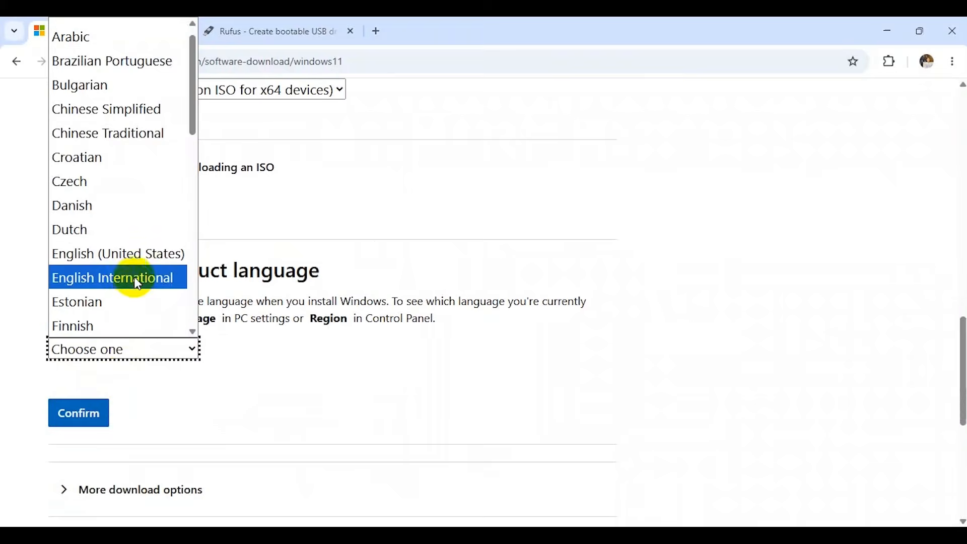
click(132, 254)
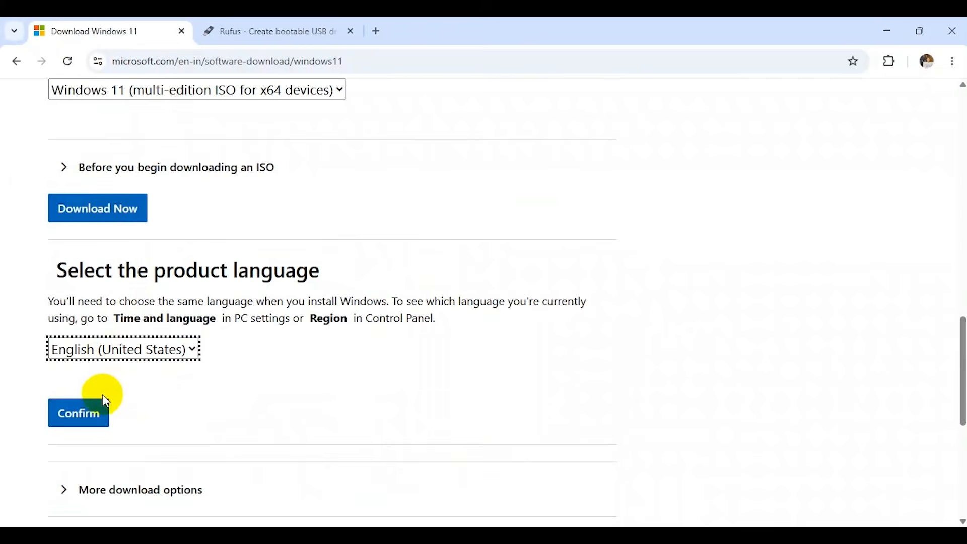
click(98, 411)
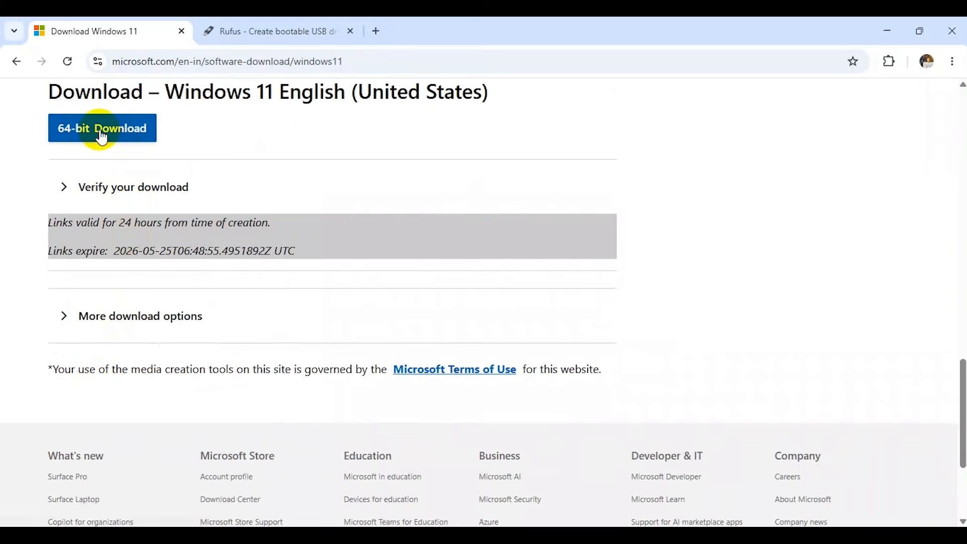
Start the 64-bit download of Win11_25H2_English_x64_v2_2.iso into the Downloads folder and minimize its progress window.
click(101, 132)
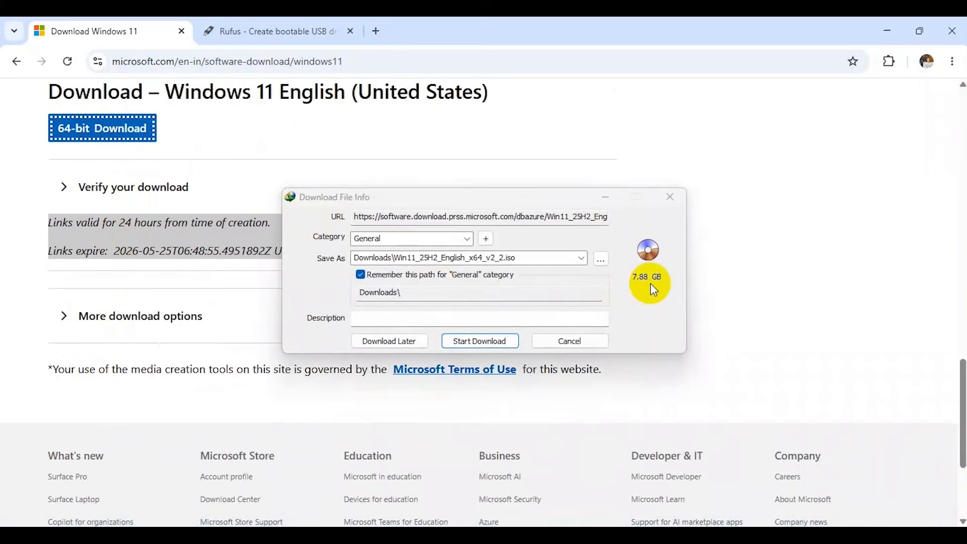
click(492, 343)
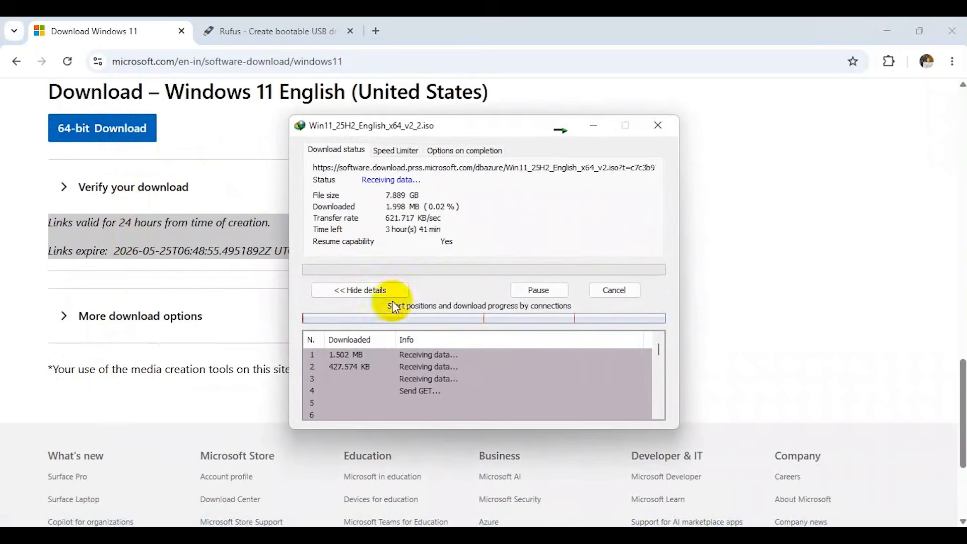
click(595, 126)
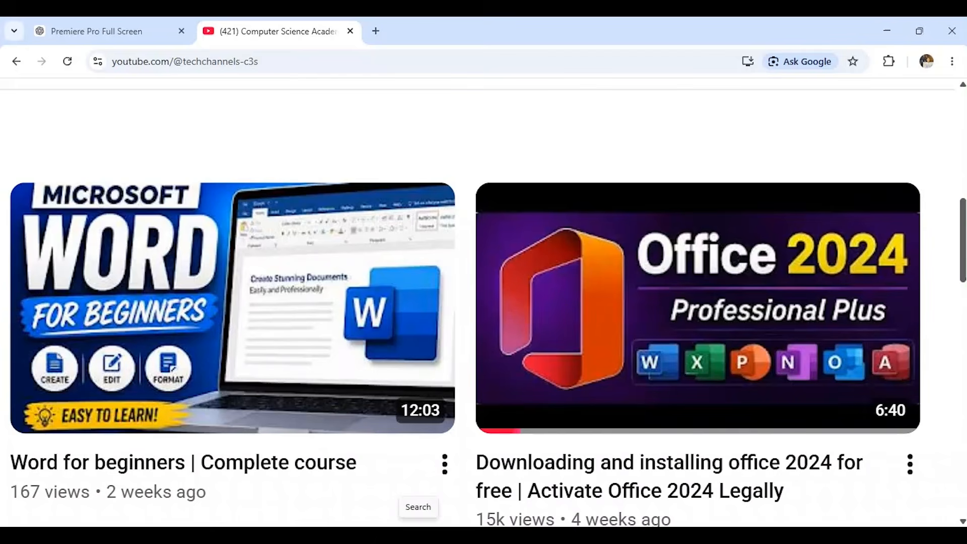
Switch to the desktop, launch Rufus 4.14 and choose windows installer (F:) [32 GB] as the device.
click(549, 538)
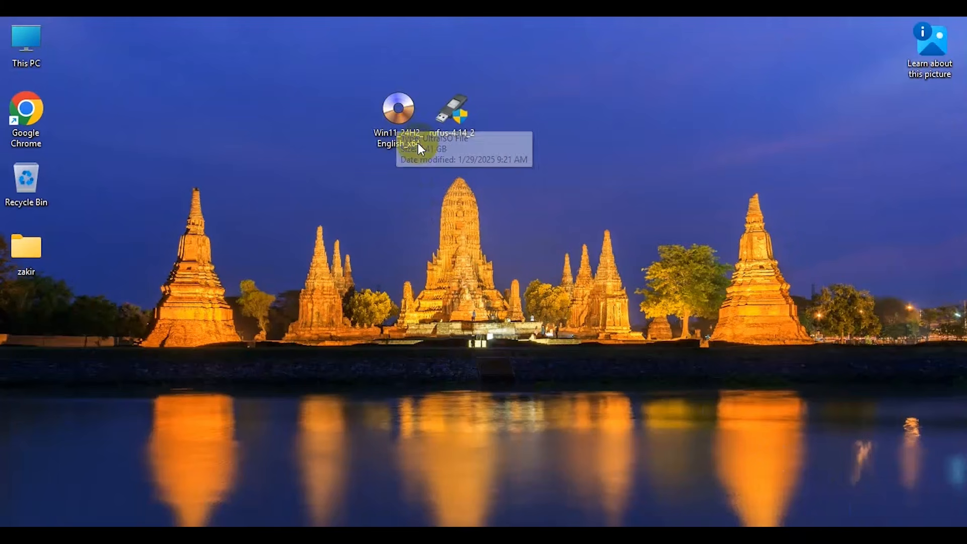
double_click(435, 115)
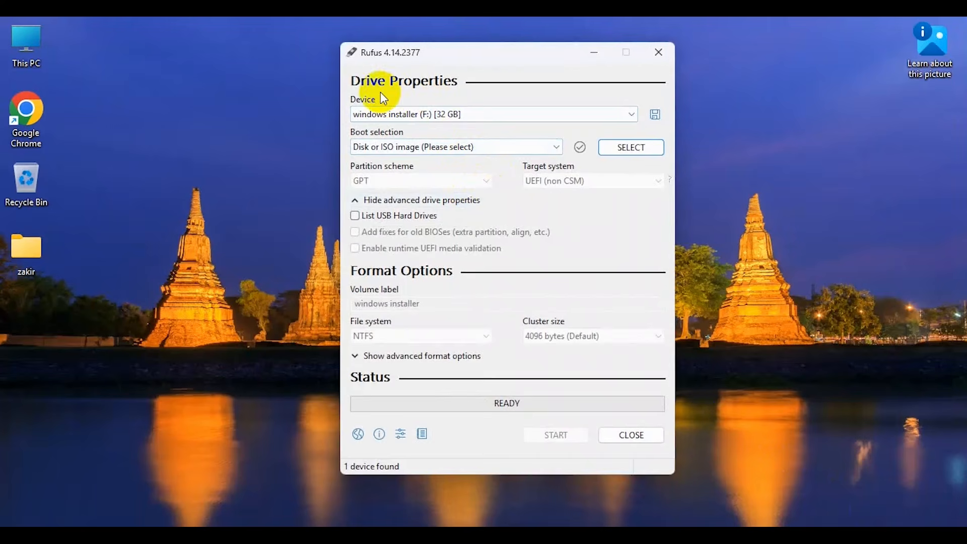
click(448, 114)
click(449, 126)
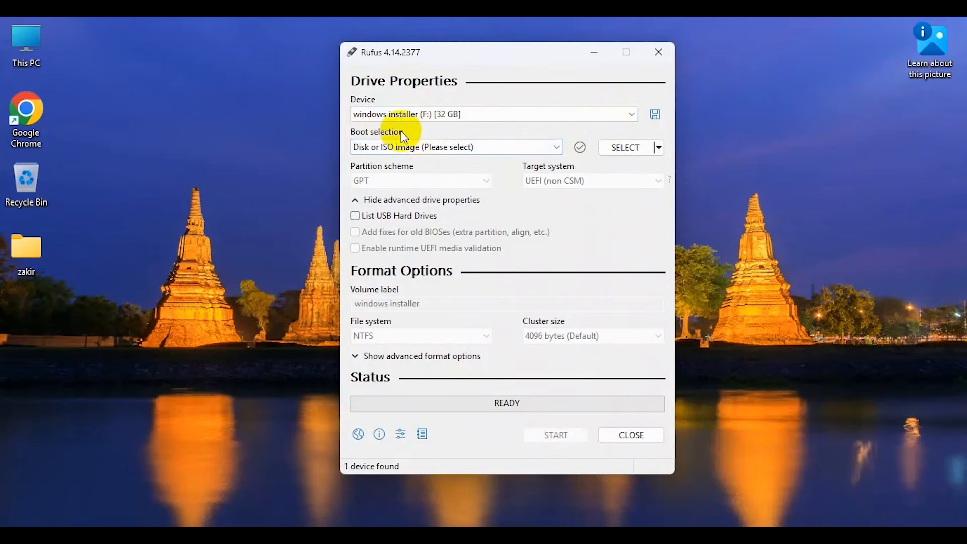
Set the boot selection to Disk or ISO image and load Win11_24H2_English_x64 from the Desktop folder.
click(546, 150)
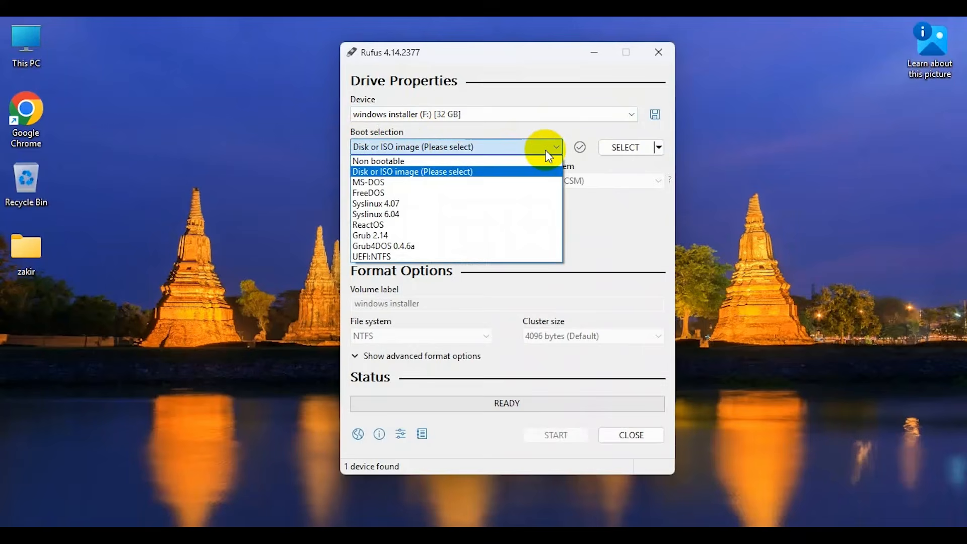
click(454, 172)
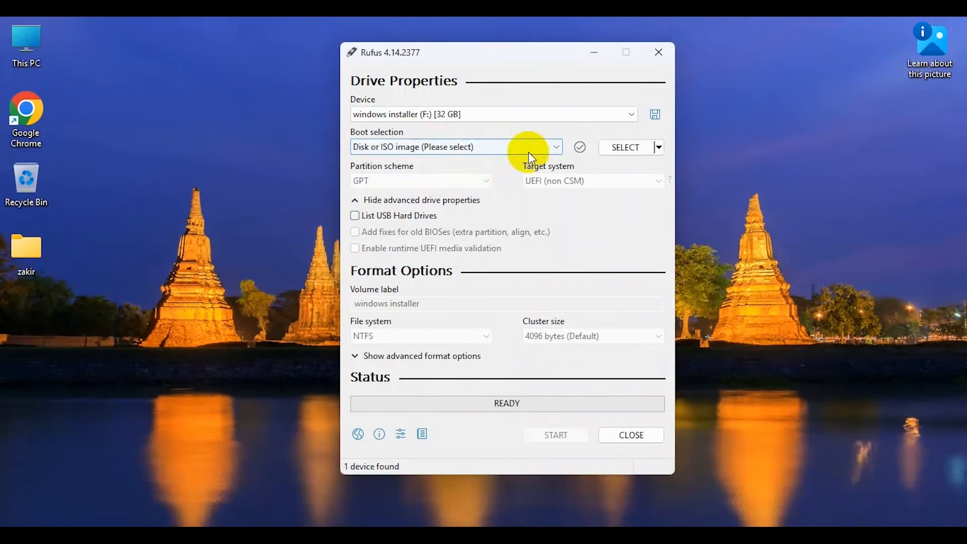
click(627, 149)
click(507, 184)
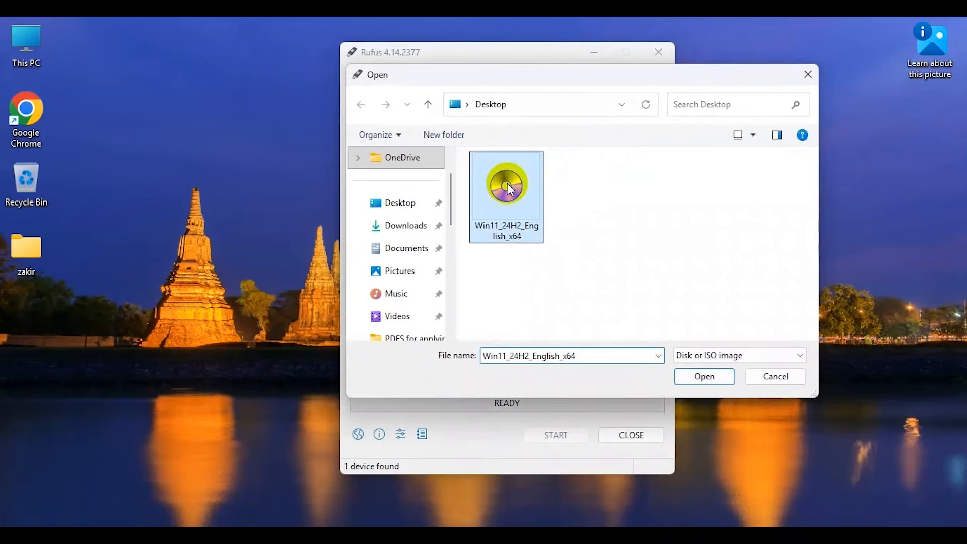
click(699, 377)
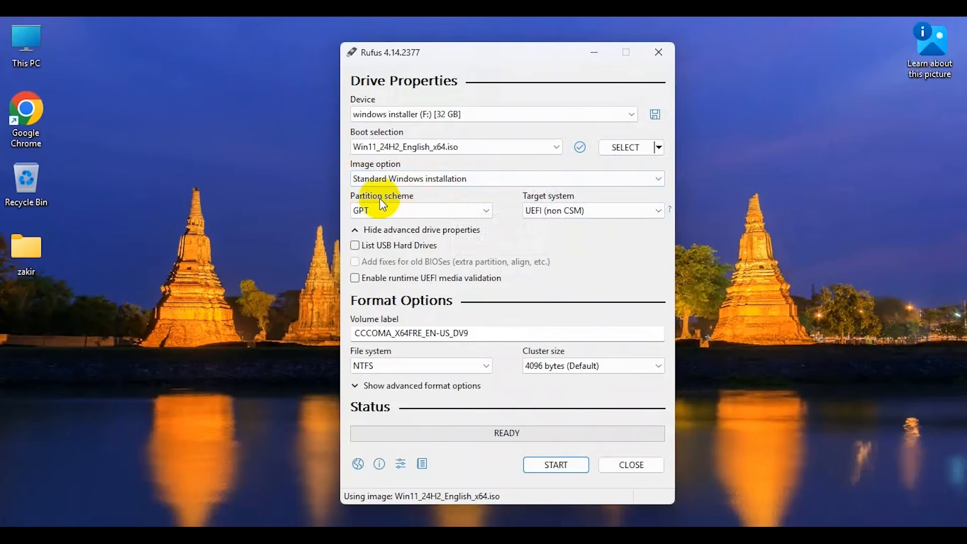
Choose GPT as the partition scheme and UEFI (non CSM) as the target system.
click(477, 211)
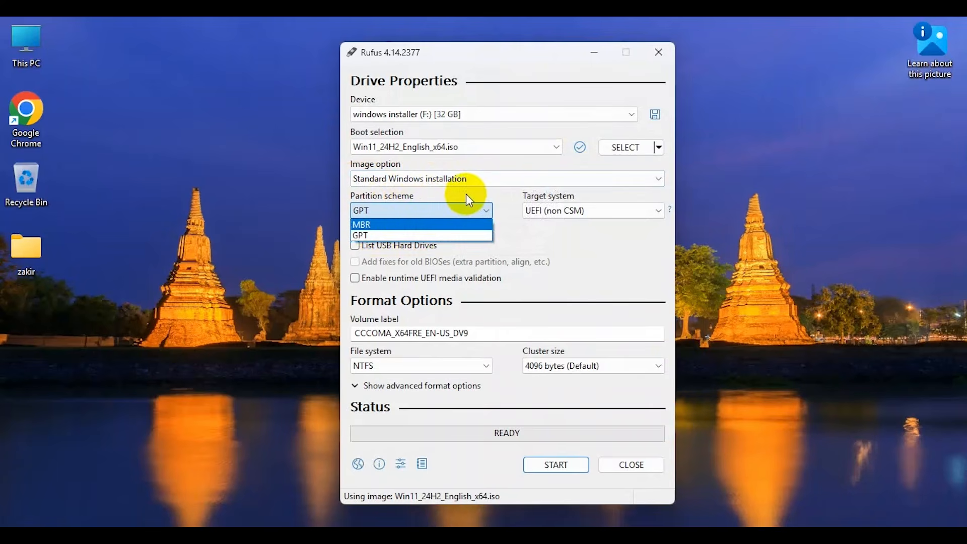
click(426, 233)
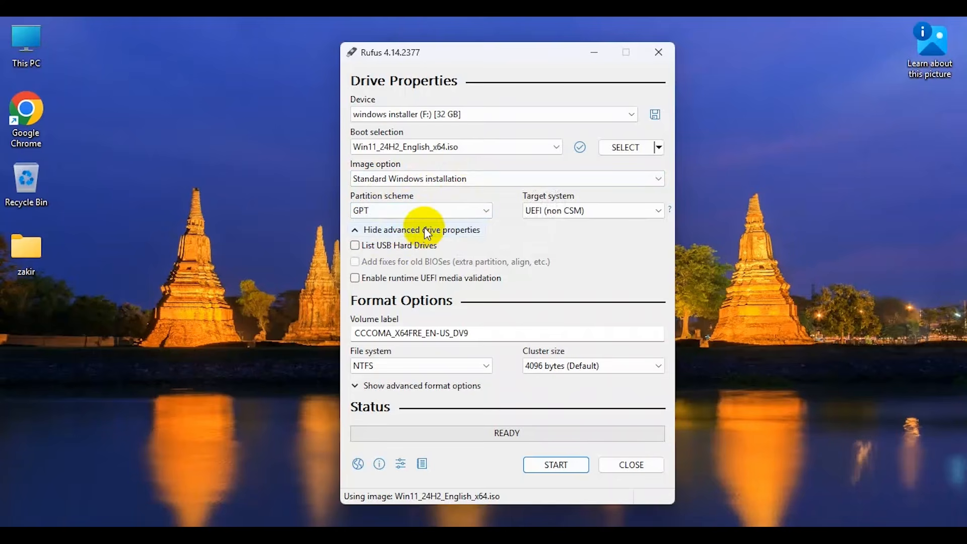
click(482, 211)
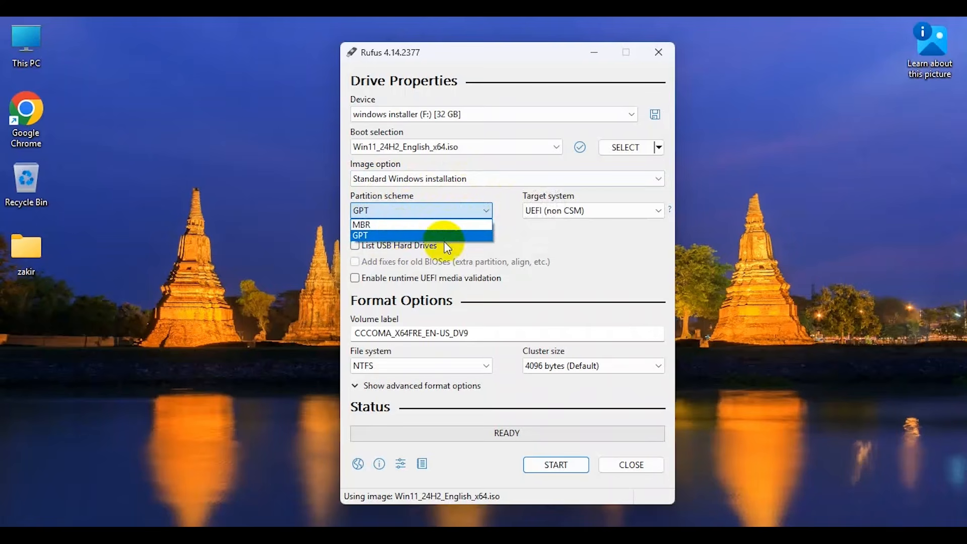
click(513, 227)
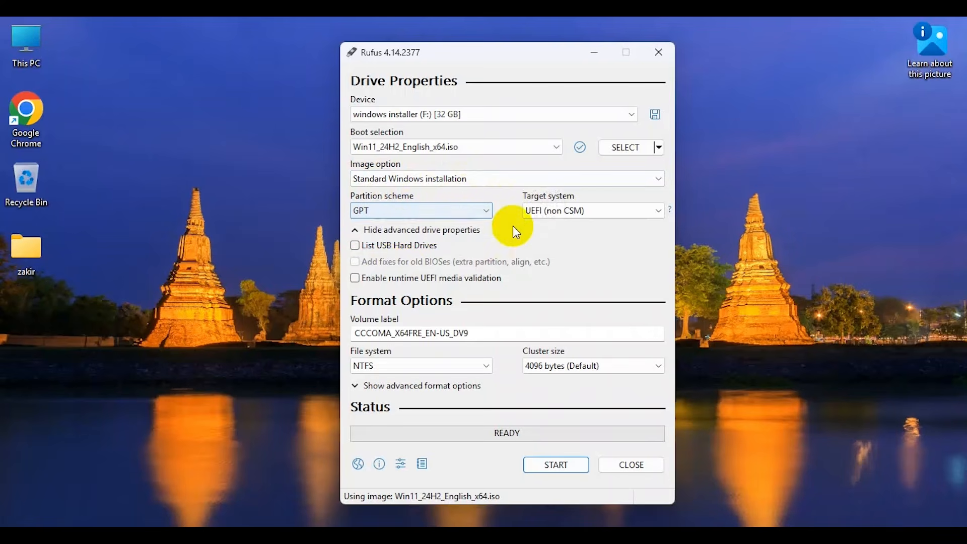
click(657, 212)
click(615, 226)
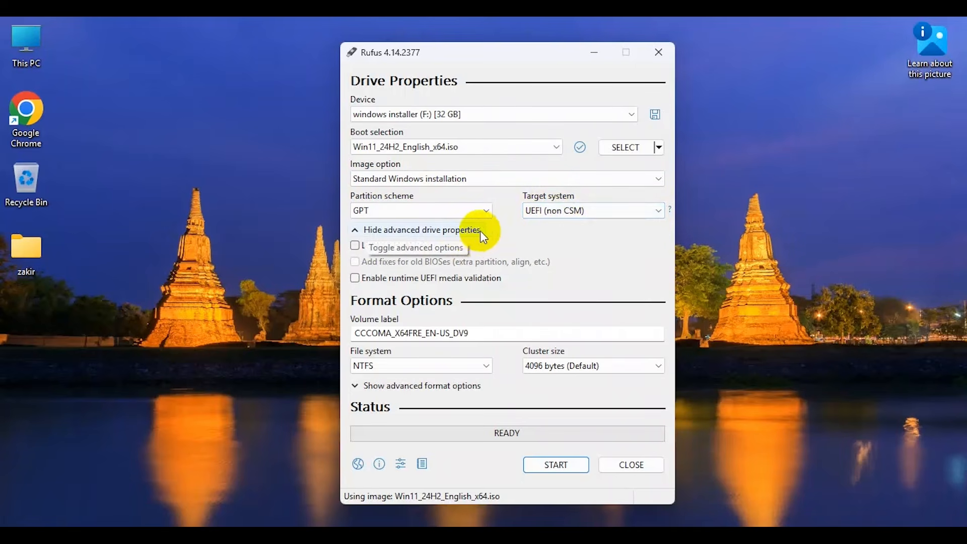
Replace the volume label with "windows 11 installer".
click(500, 333)
drag(499, 333, 362, 327)
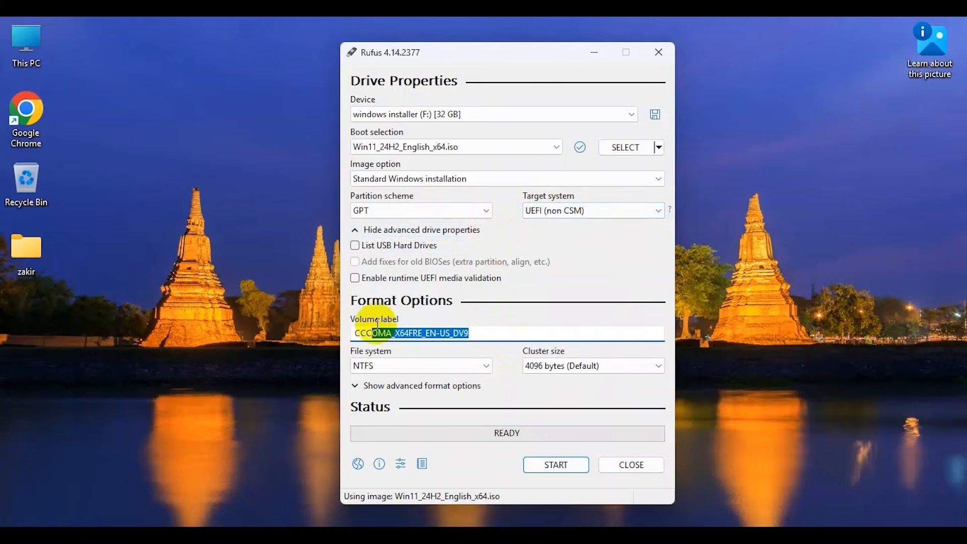
text(wind)
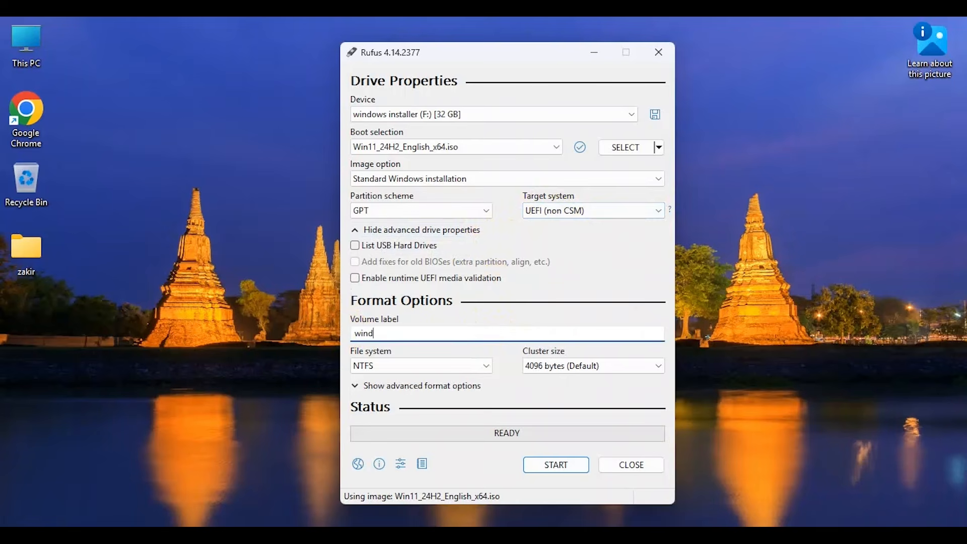
text(ows installer)
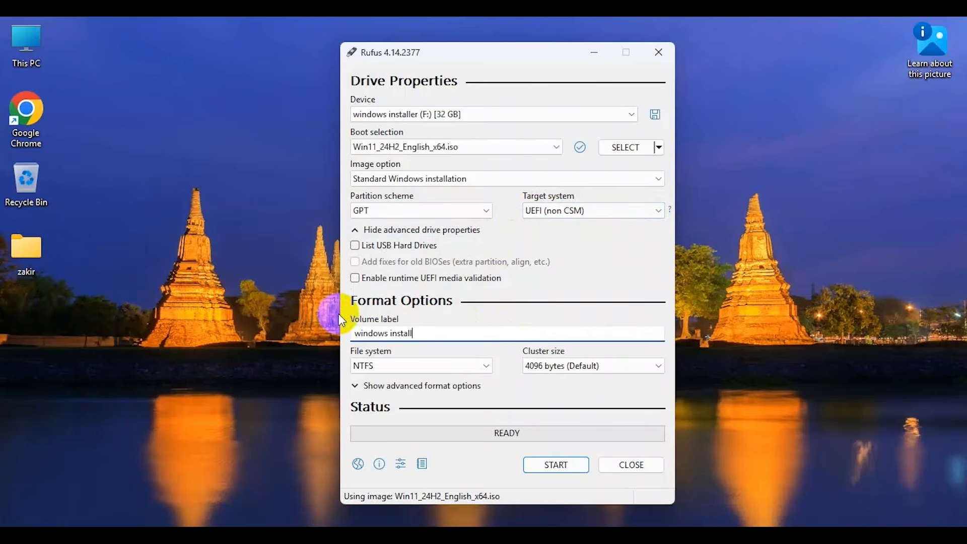
Start creating the drive, keep the hardware and online Microsoft account requirements removed, and enable a local account with the prefilled username.
click(544, 469)
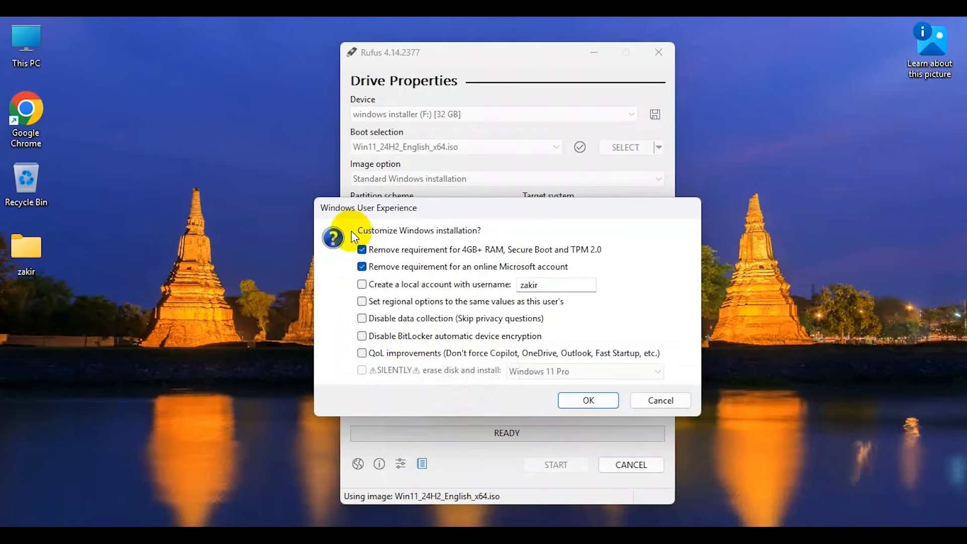
drag(424, 211, 383, 215)
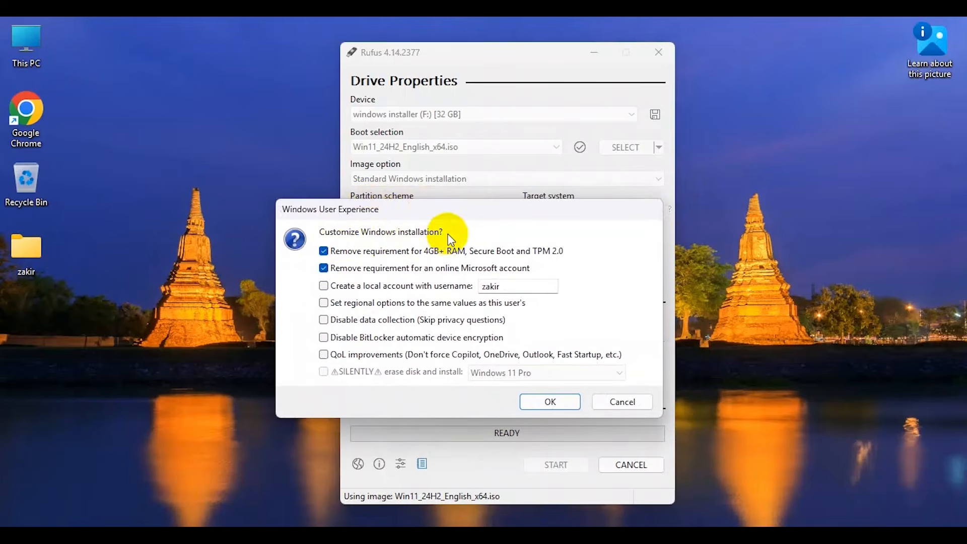
click(322, 252)
click(323, 252)
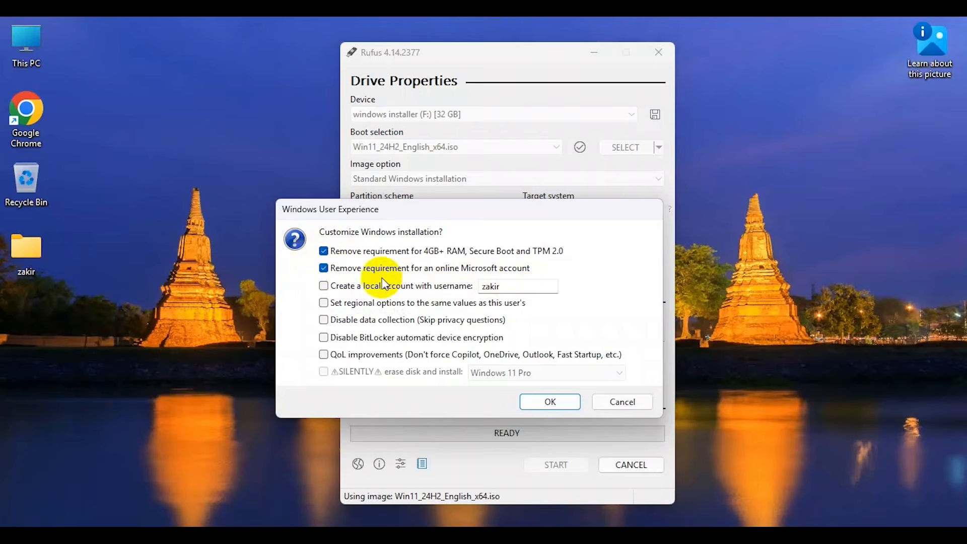
click(322, 268)
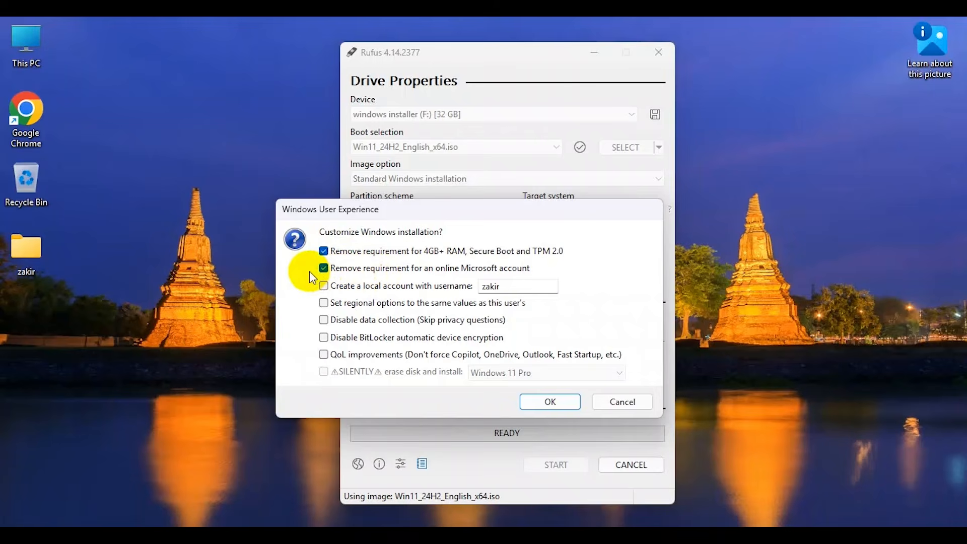
click(322, 287)
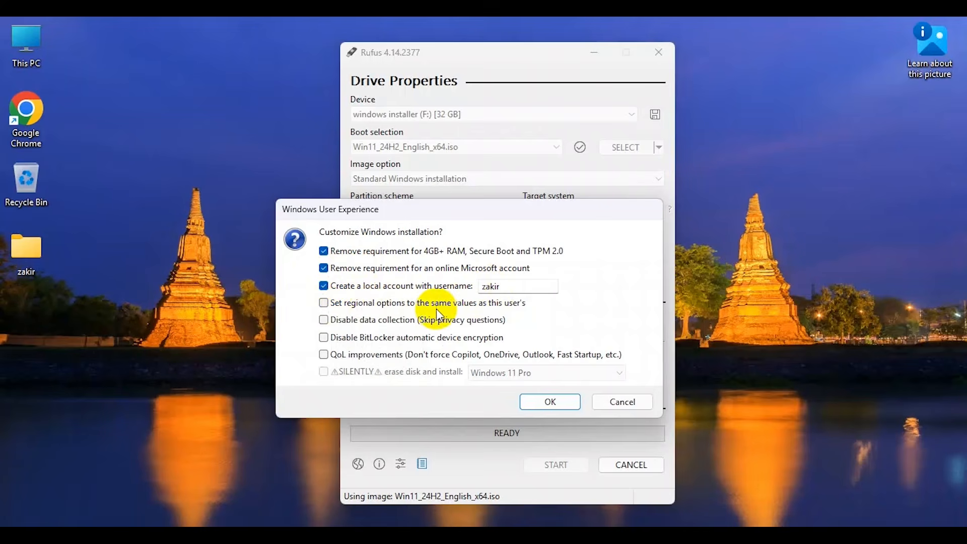
Enable matching regional options, disabled data collection, disabled BitLocker automatic encryption and QoL improvements for the Windows installation.
click(323, 303)
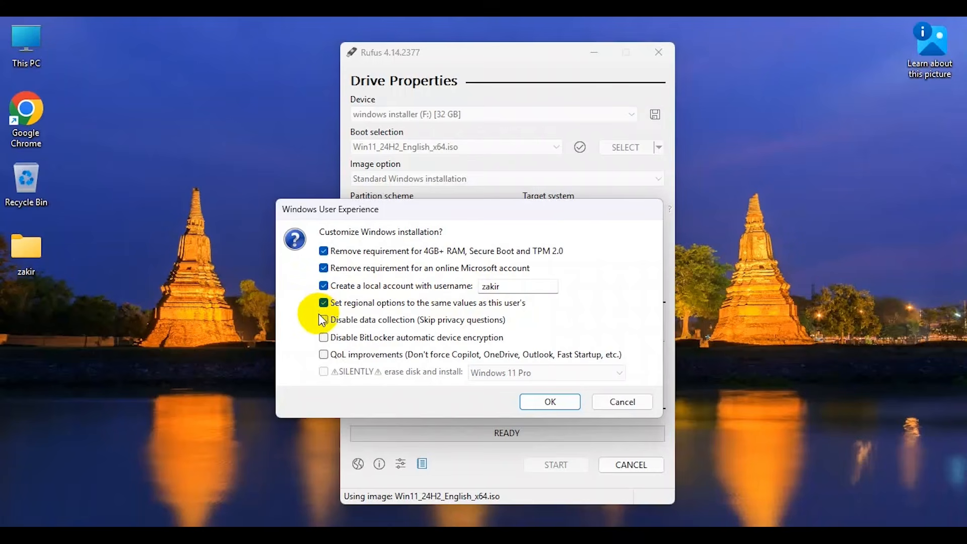
click(324, 322)
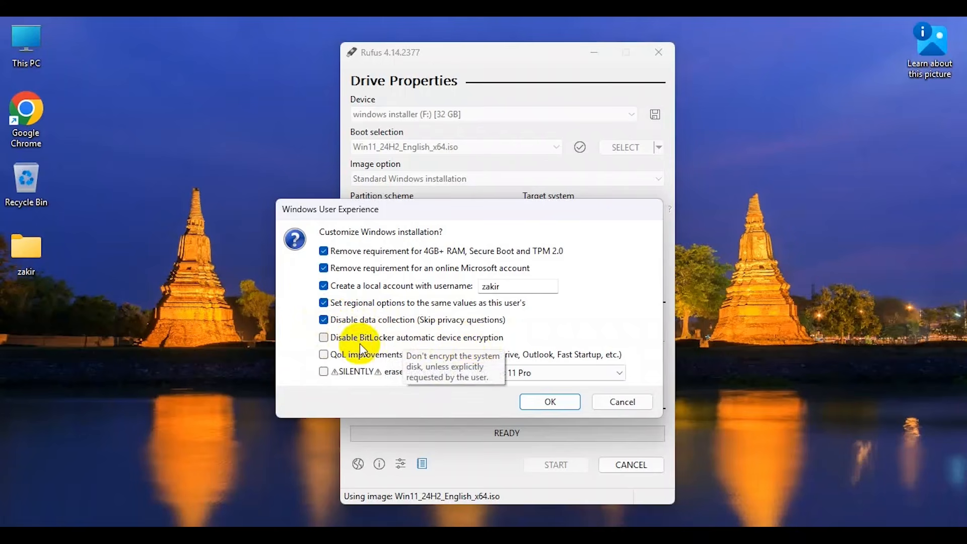
click(323, 338)
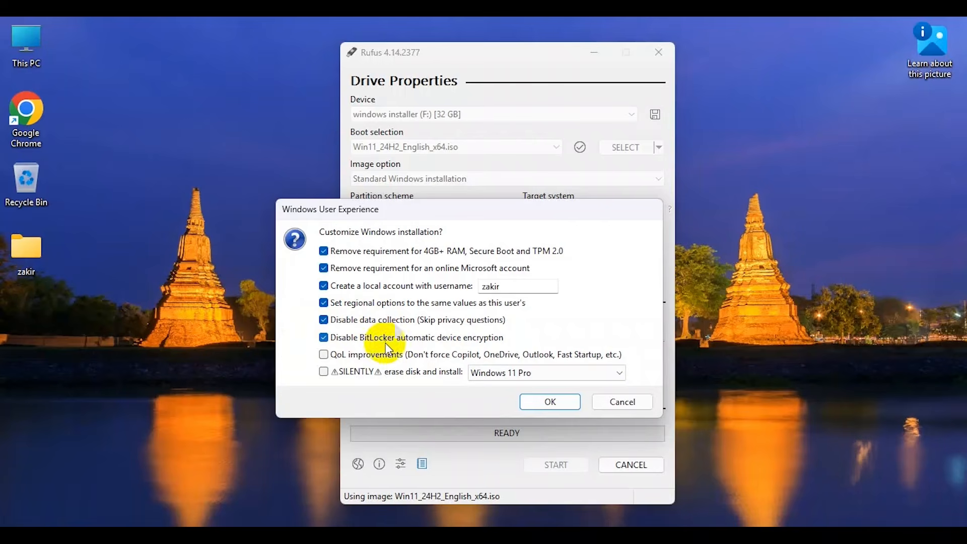
click(323, 355)
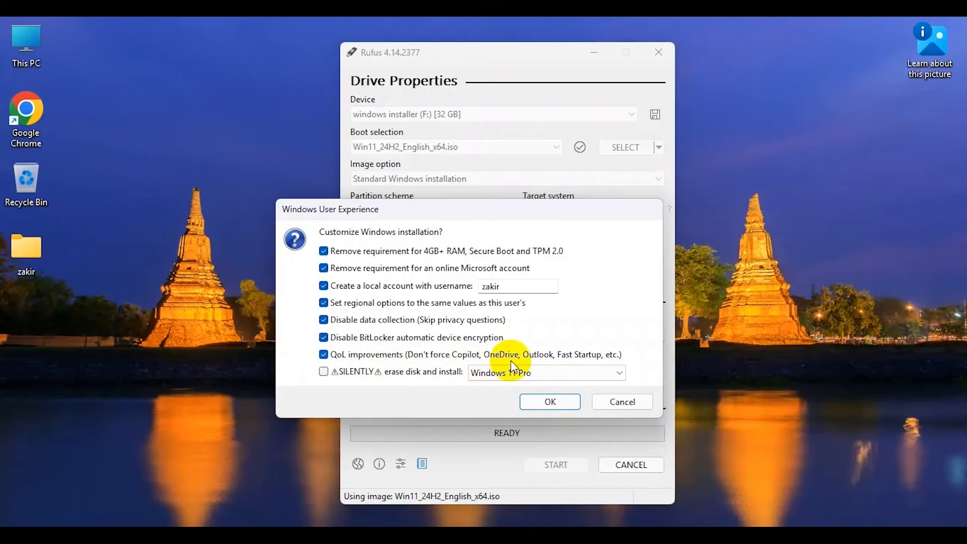
mouse_move(585, 358)
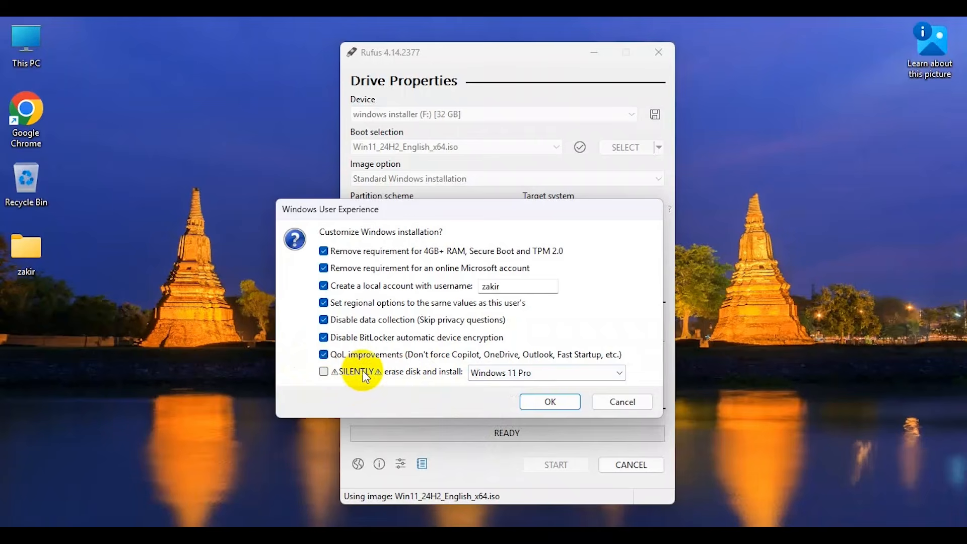
Try the option to silently erase the disk and install, with Windows 11 Pro as the edition.
mouse_move(437, 377)
click(325, 373)
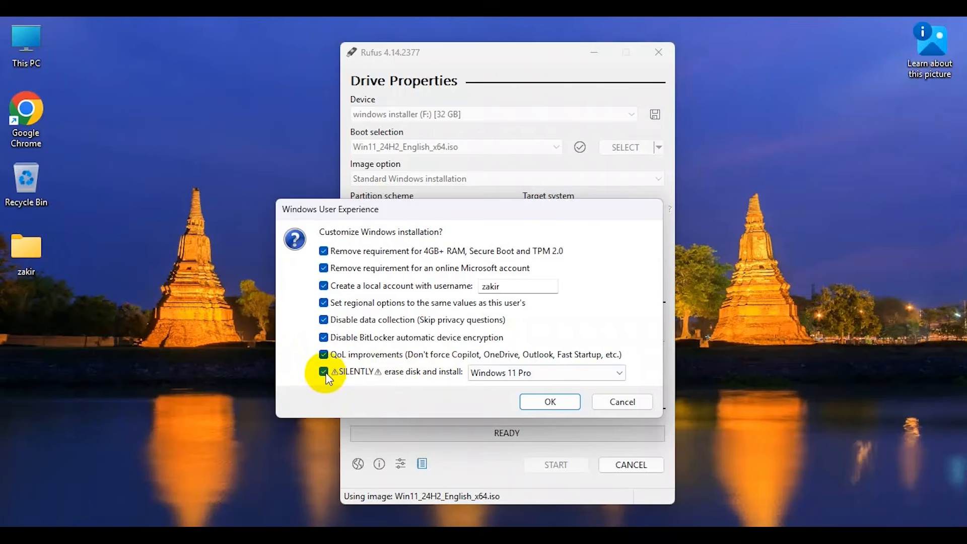
click(325, 375)
click(537, 371)
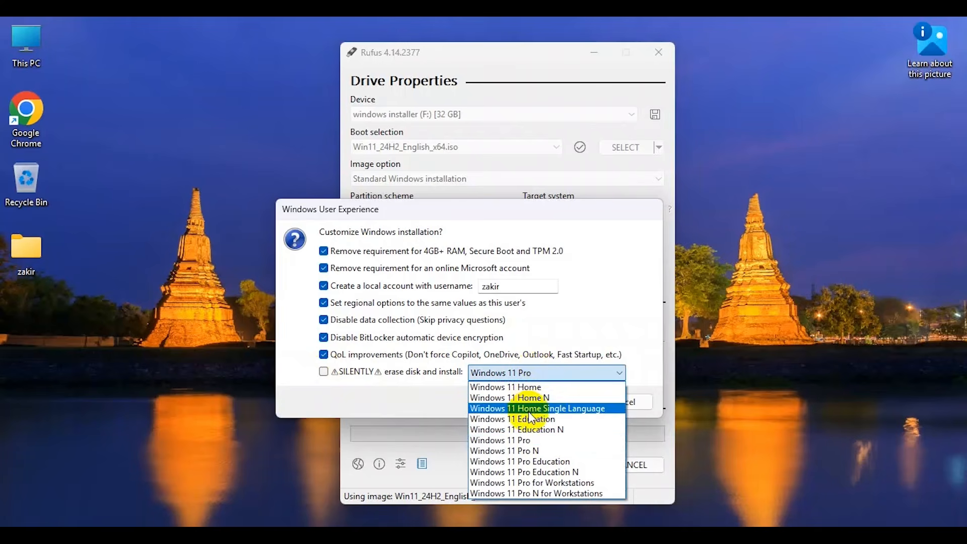
click(525, 440)
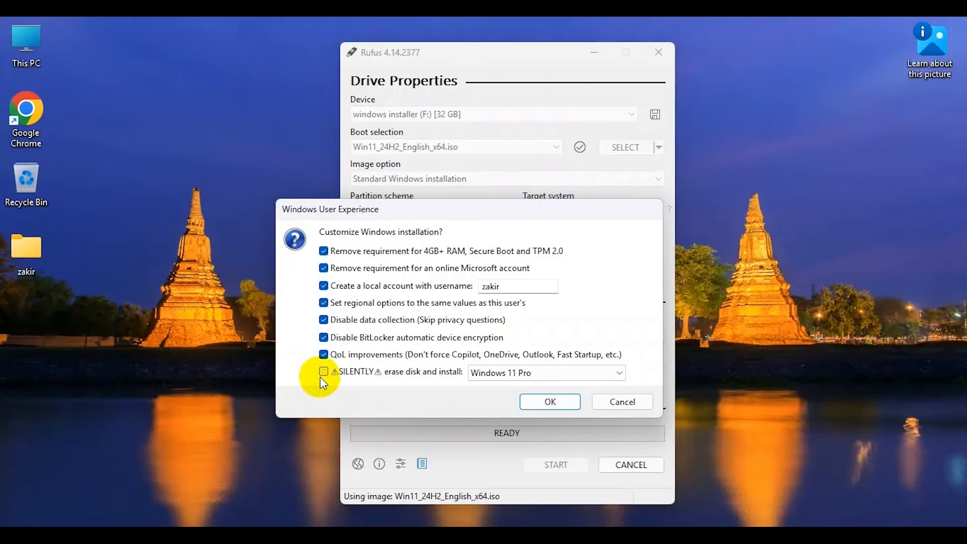
mouse_move(321, 378)
click(323, 372)
mouse_move(321, 377)
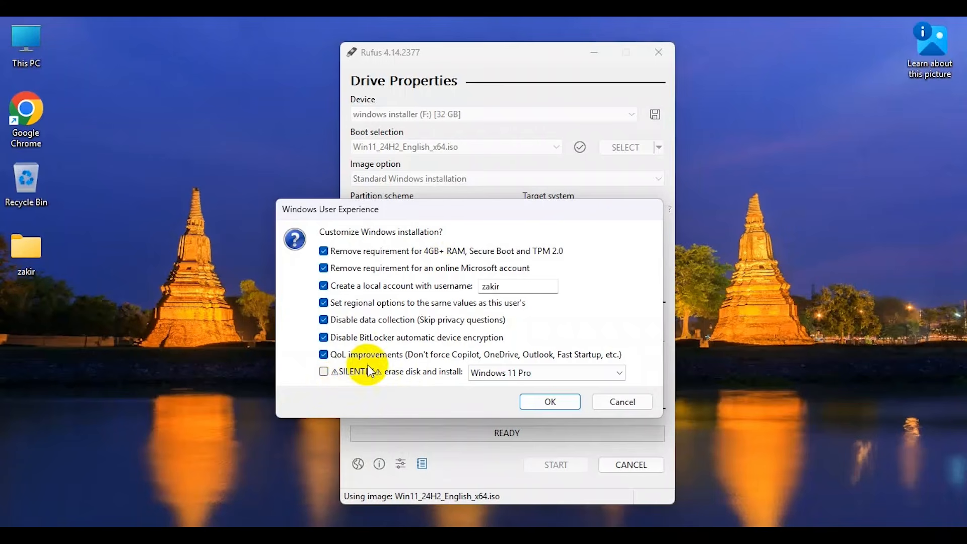
Accept the Windows customizations and agree to erase all data on the USB drive so that writing begins.
click(550, 402)
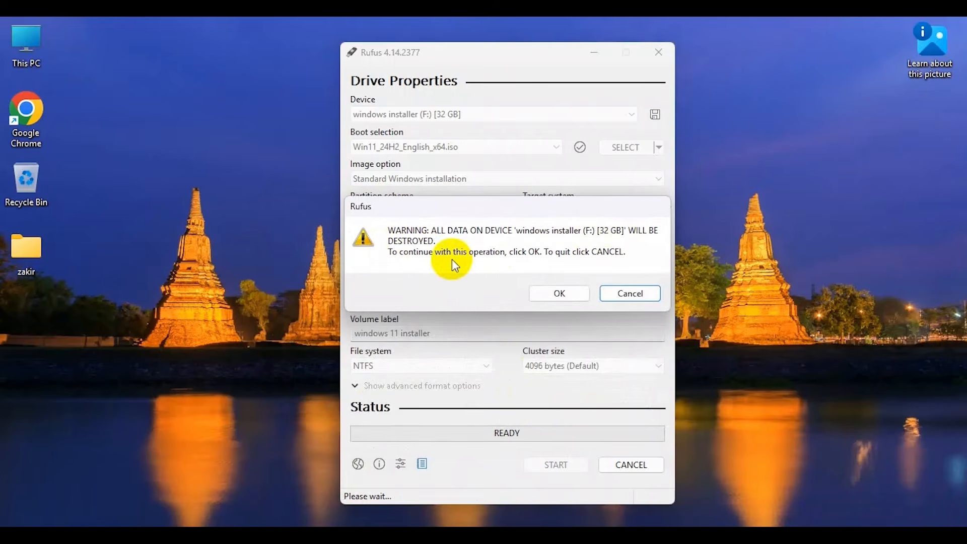
click(549, 292)
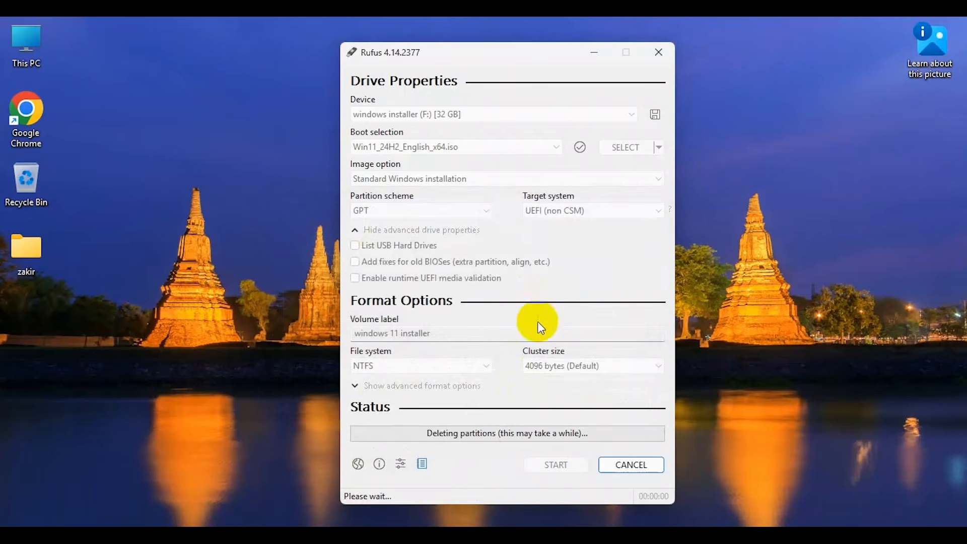